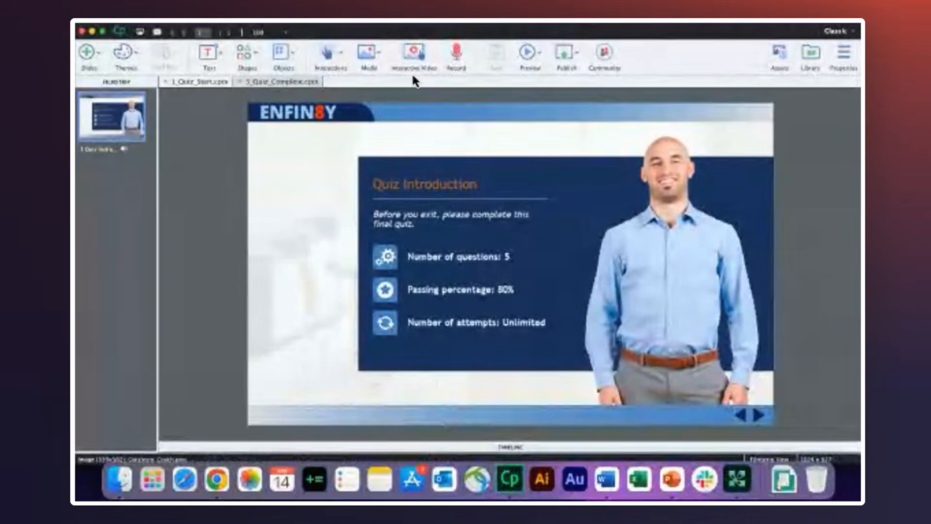
Open the quiz preferences and show the general quiz settings.
click(341, 24)
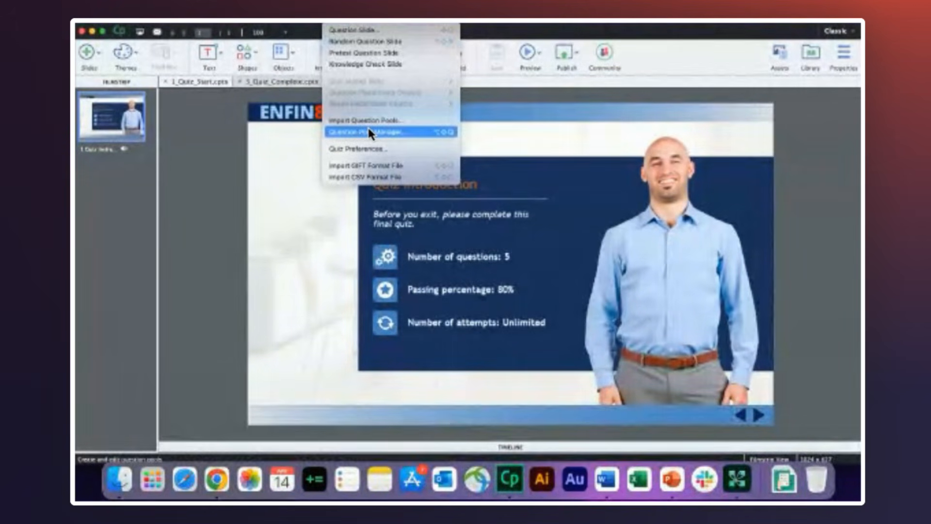
click(359, 147)
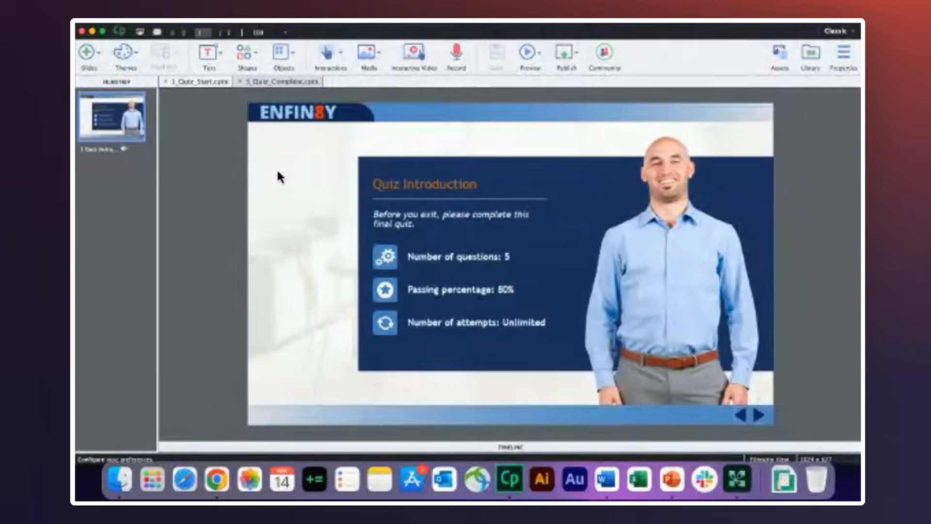
click(317, 119)
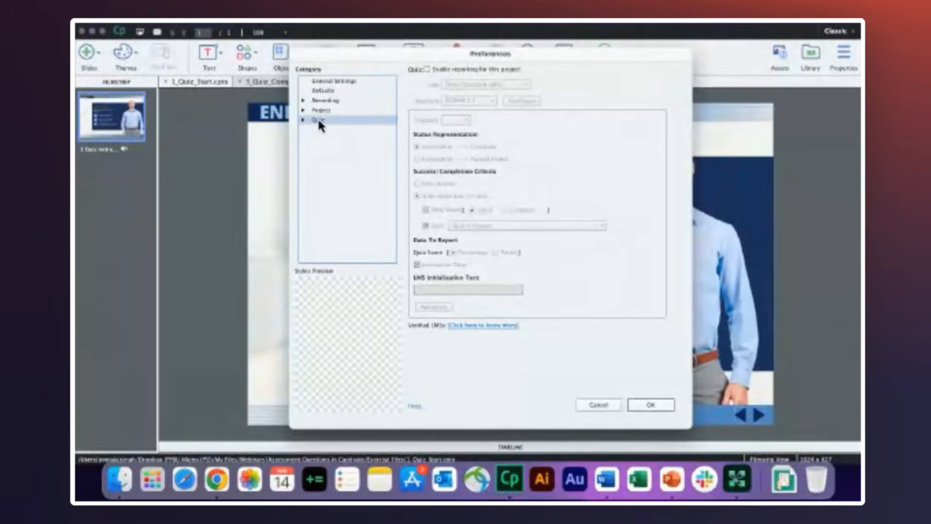
click(303, 120)
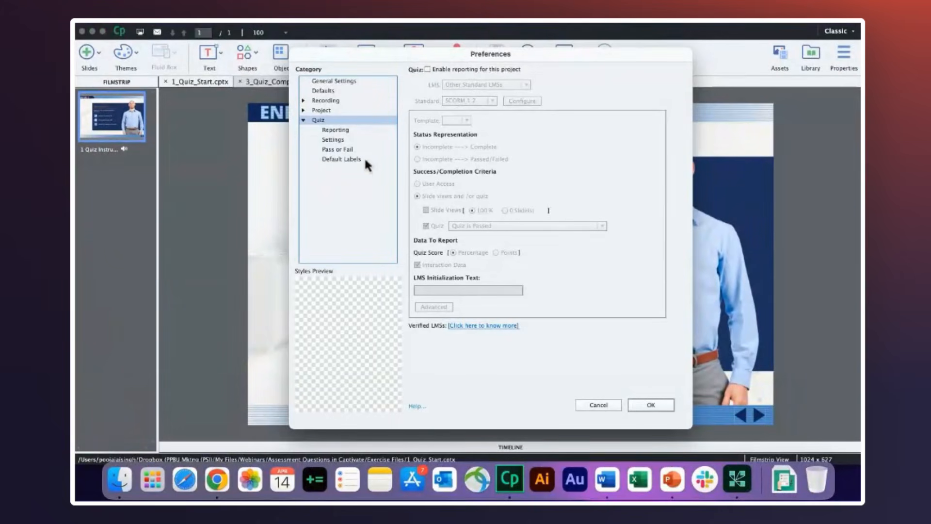
click(334, 140)
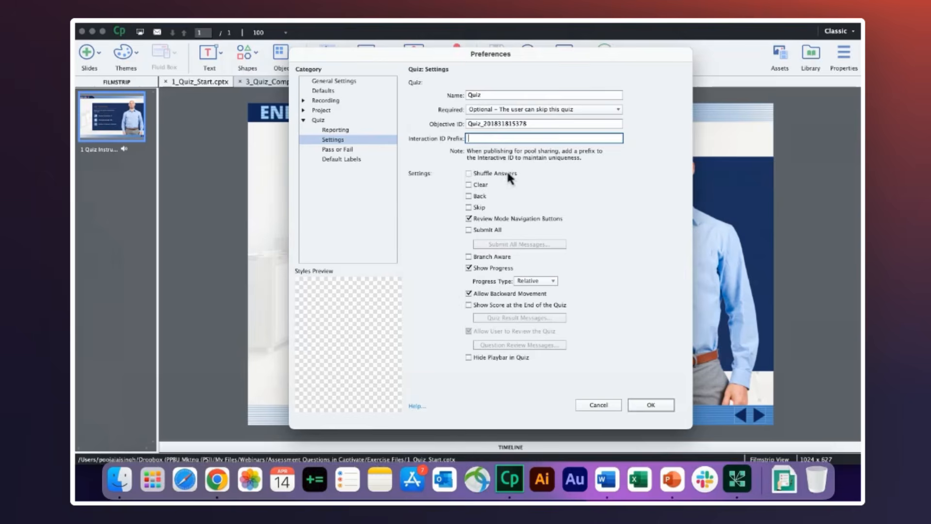
Try the quiz's Shuffle Answers setting and switch it back off.
click(468, 173)
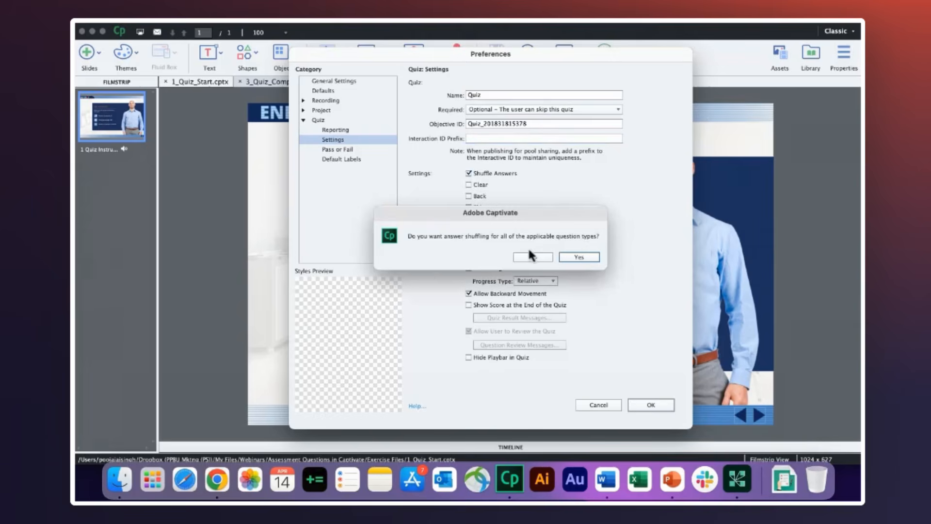
click(578, 257)
click(468, 173)
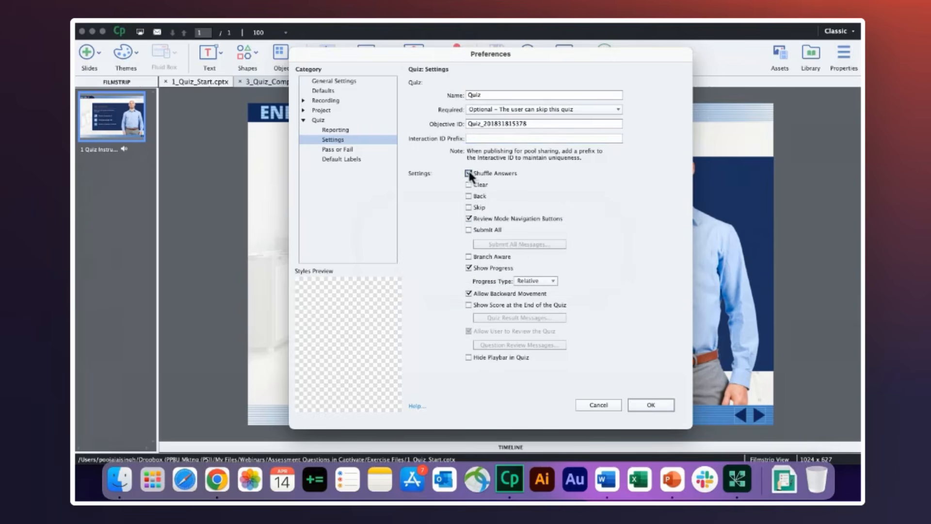
click(590, 257)
Enable showing the score at the end of the quiz and review the pass or fail options and their available actions.
click(469, 304)
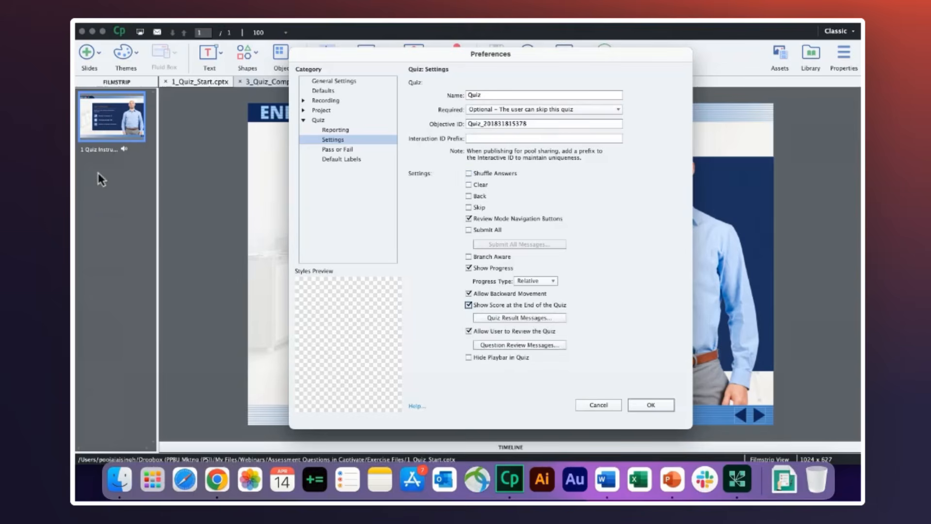
click(343, 150)
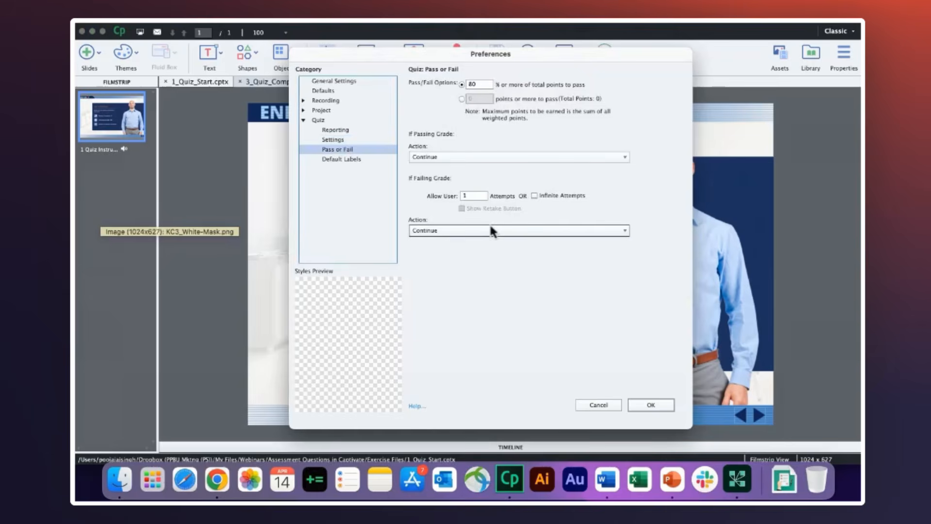
click(456, 158)
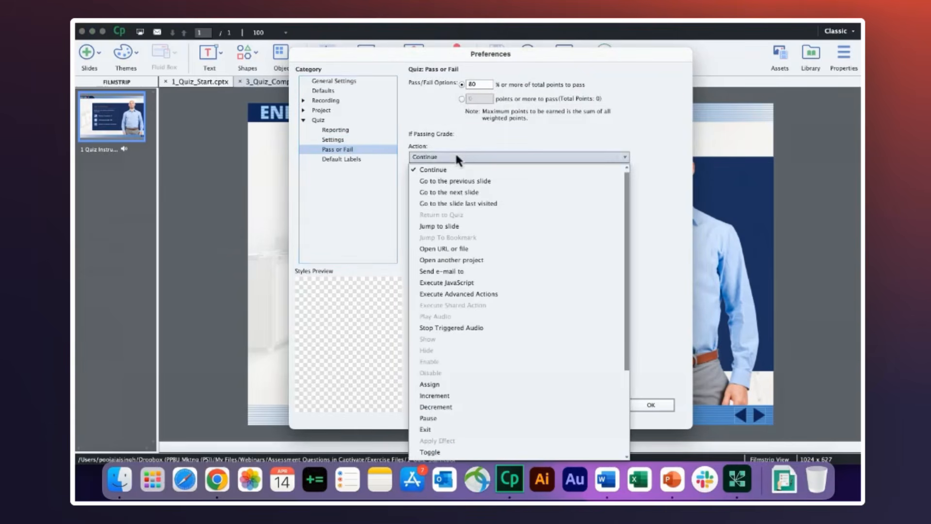
click(456, 157)
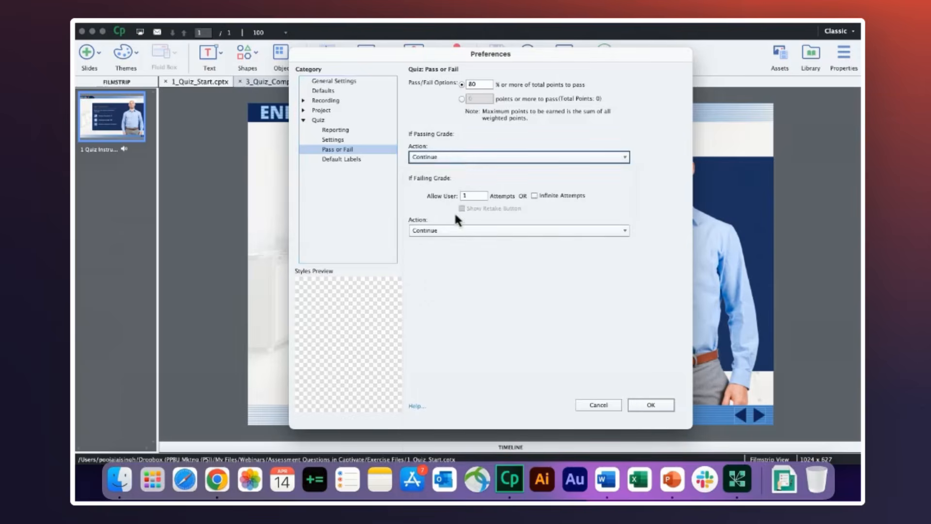
click(451, 230)
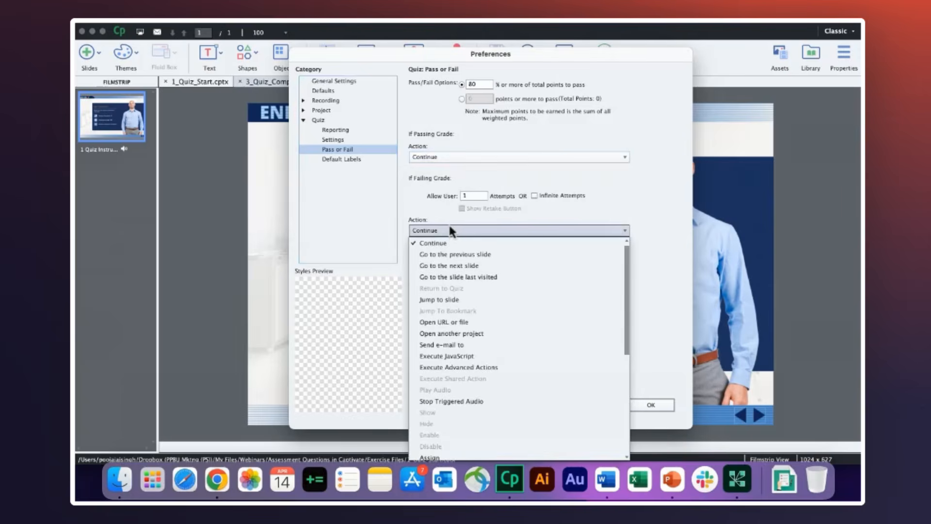
click(449, 226)
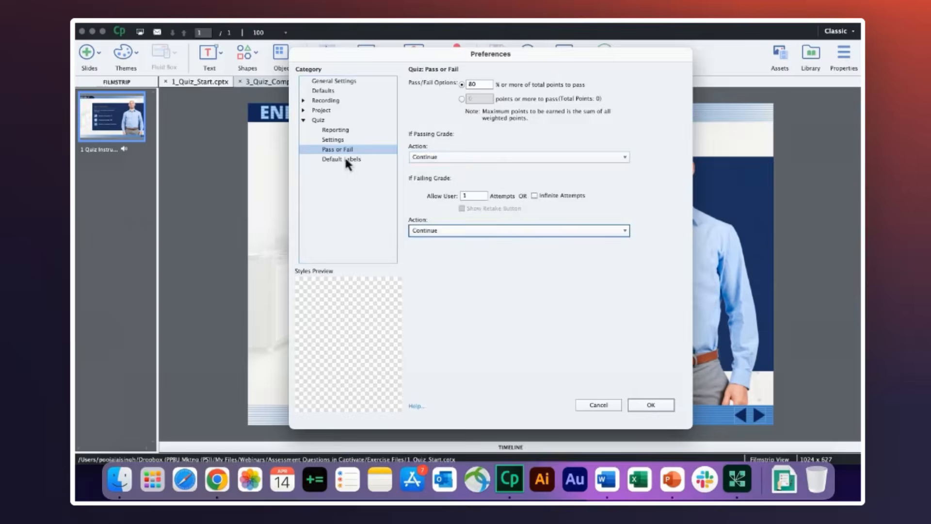
Review the quiz's default labels, especially the correct message, and apply the quiz preferences.
click(345, 158)
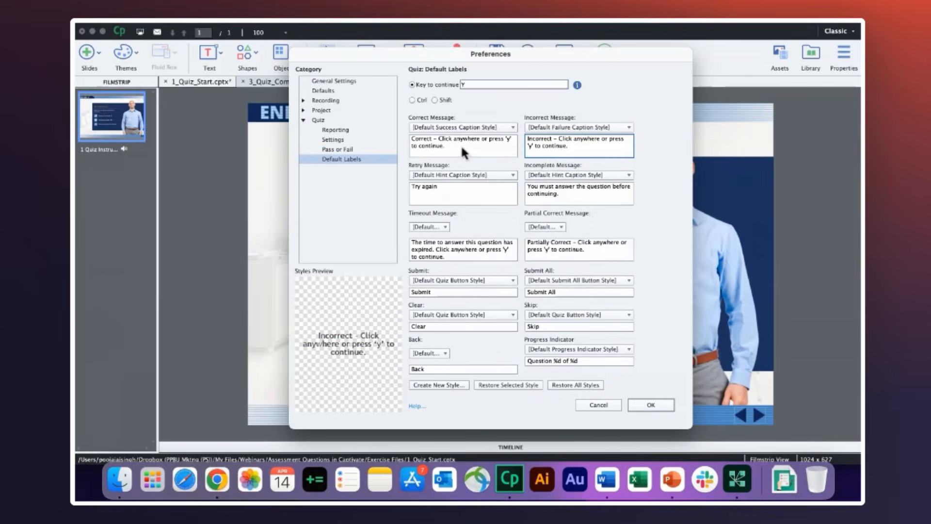
drag(461, 144, 398, 129)
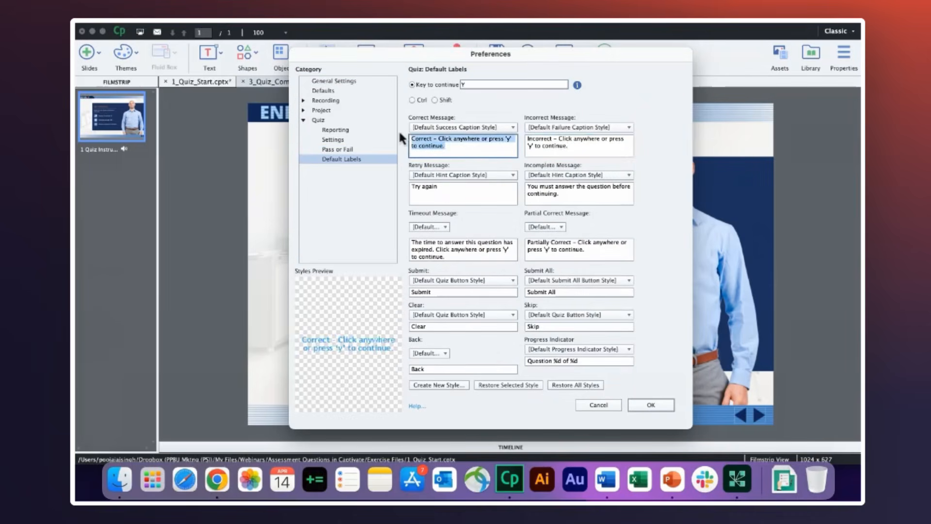
click(461, 147)
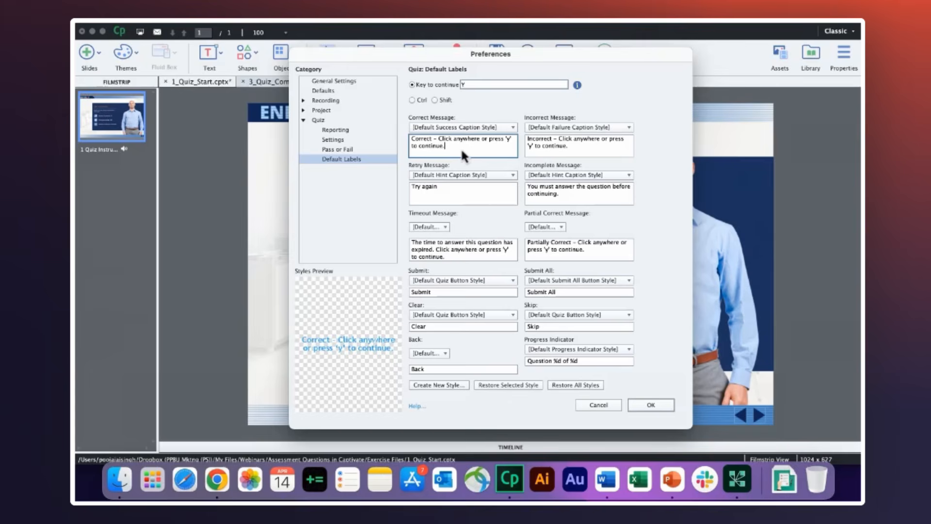
triple_click(457, 142)
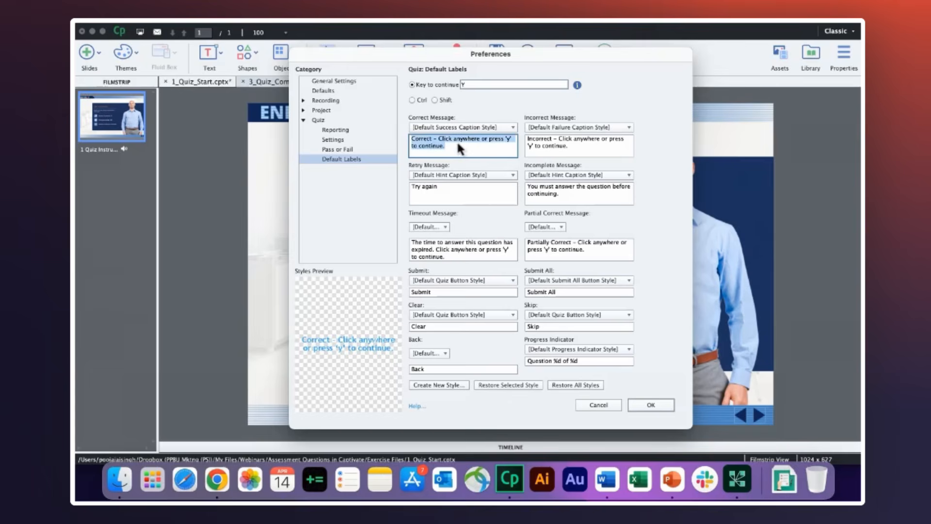
click(465, 145)
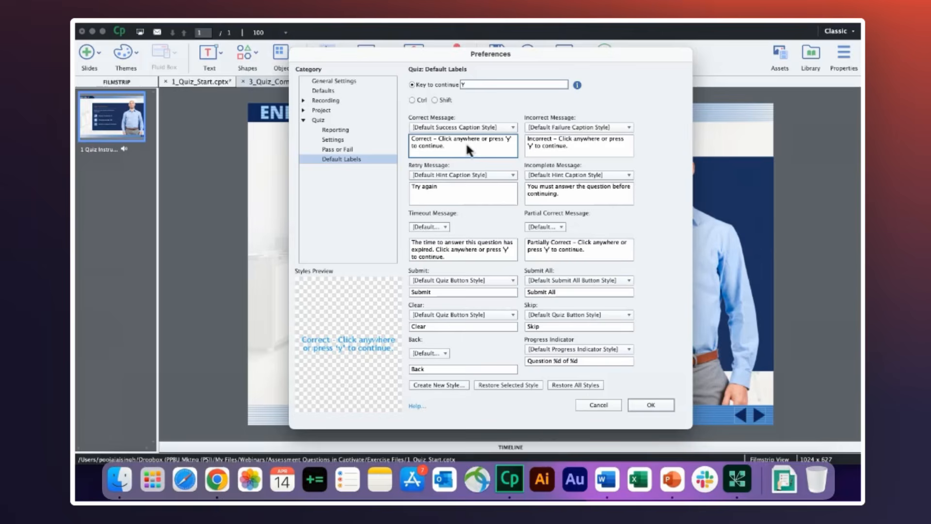
triple_click(466, 142)
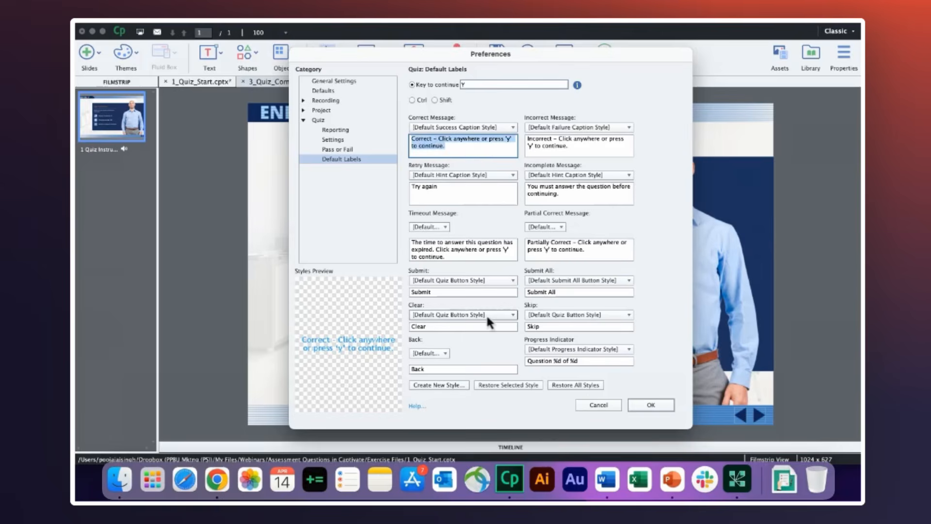
click(454, 148)
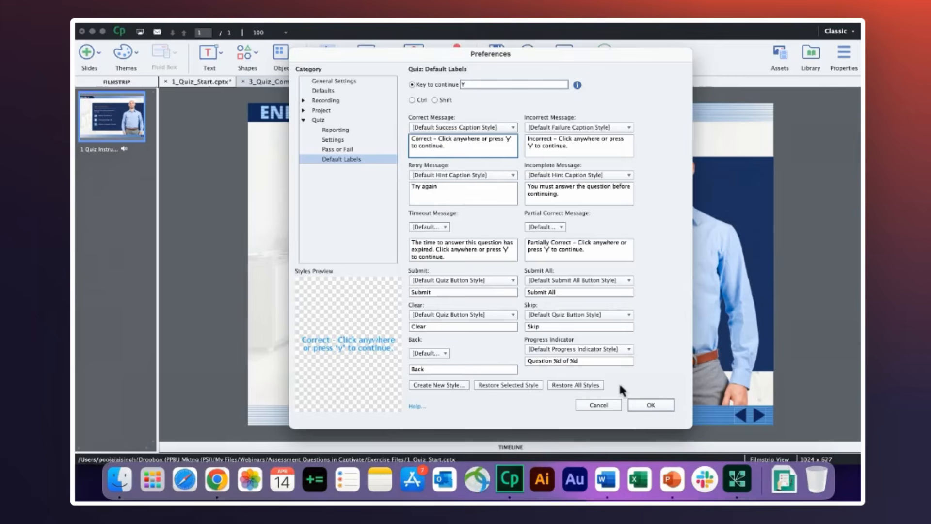
click(649, 411)
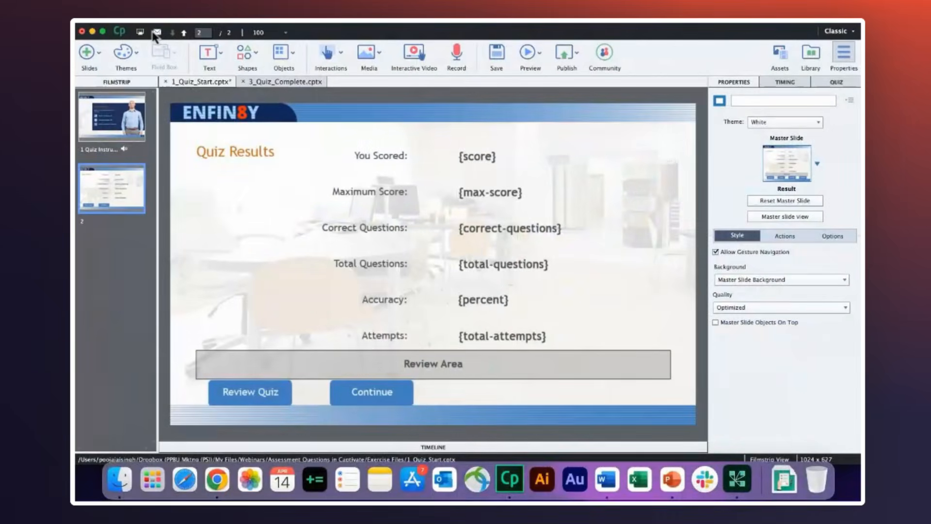
Create a new blank project at 1024 x 627.
click(174, 25)
mouse_move(181, 30)
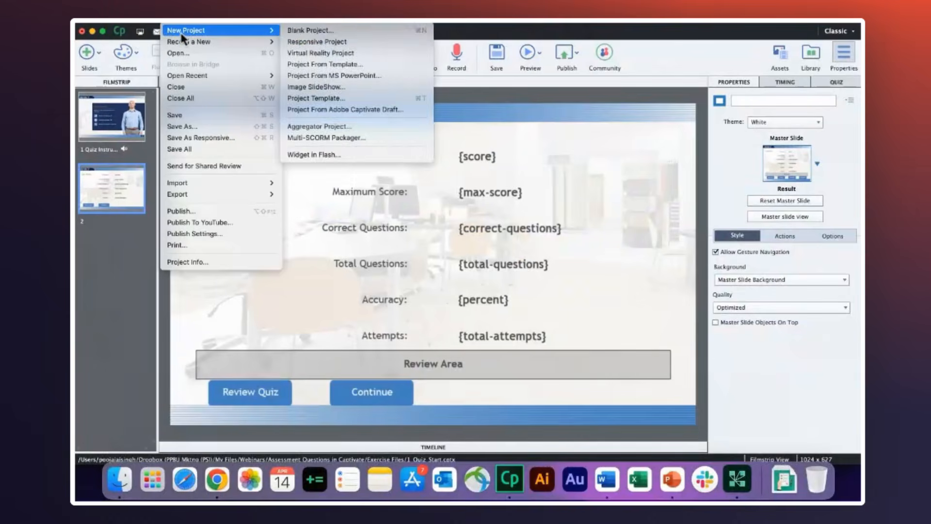
click(315, 30)
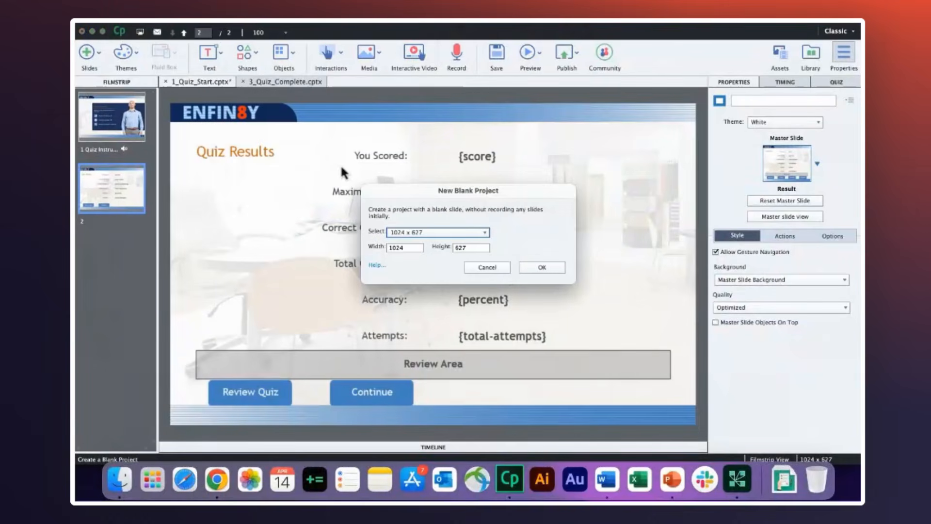
click(525, 267)
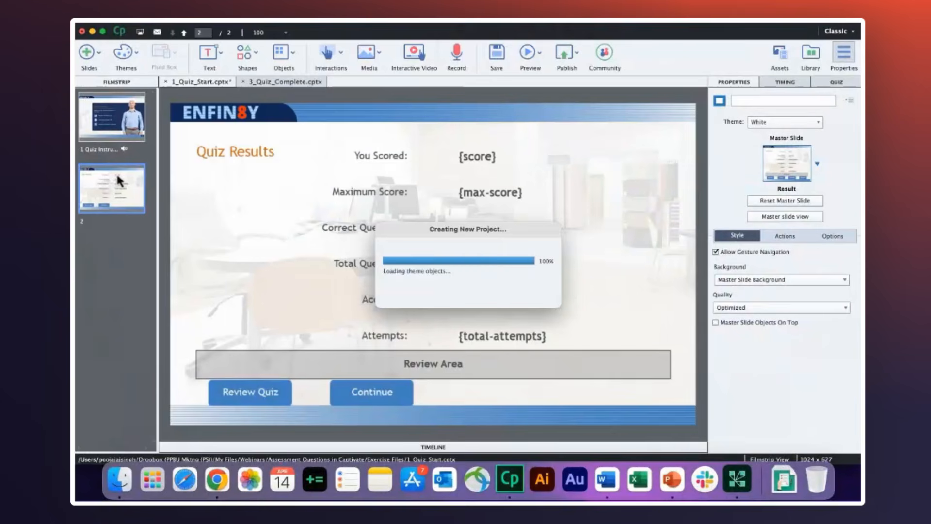
Examine the MCQ,T/F,FIB,Sequence question master slide in the new project, and return to the filmstrip view.
click(125, 51)
click(125, 51)
click(775, 216)
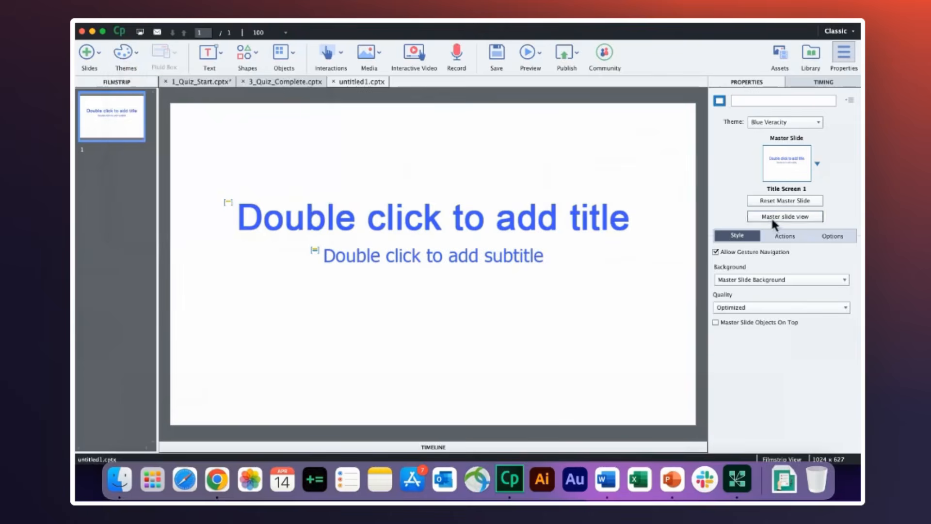
scroll(116, 309, down, 15)
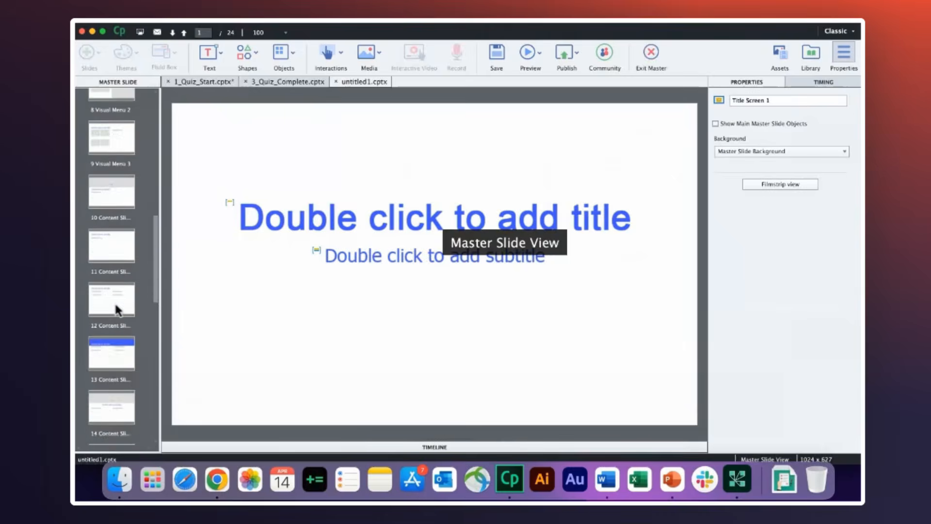
click(111, 238)
click(111, 196)
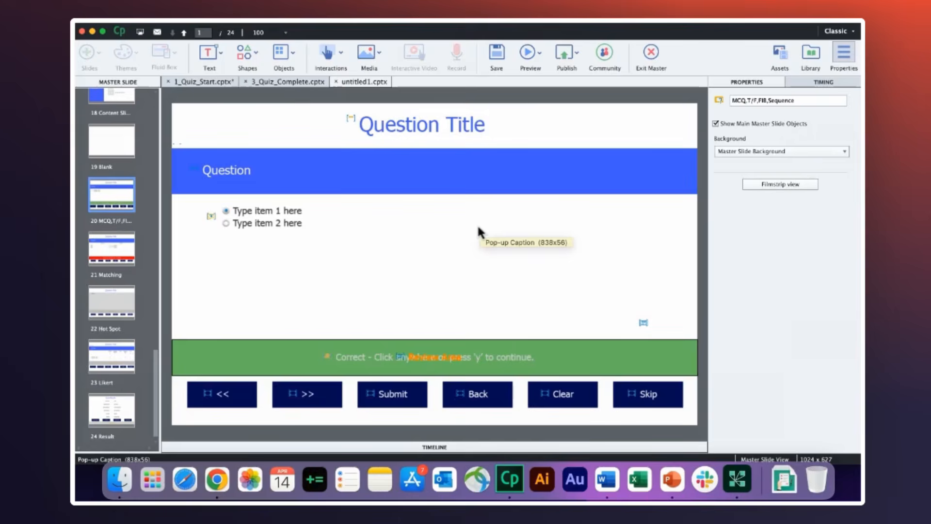
click(650, 52)
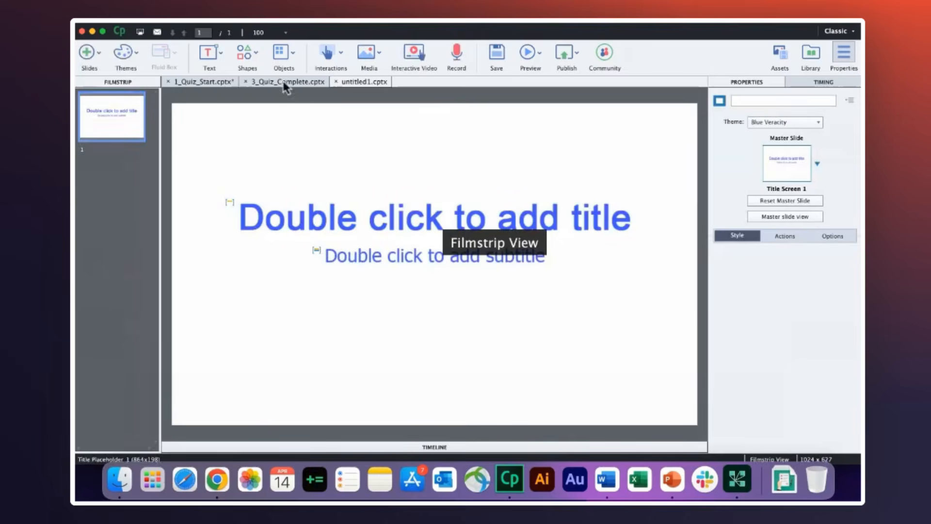
Switch to the 1_Quiz_Start.cptx project and open its MCQ,T/F,FIB,Sequence master slide.
click(199, 82)
click(111, 117)
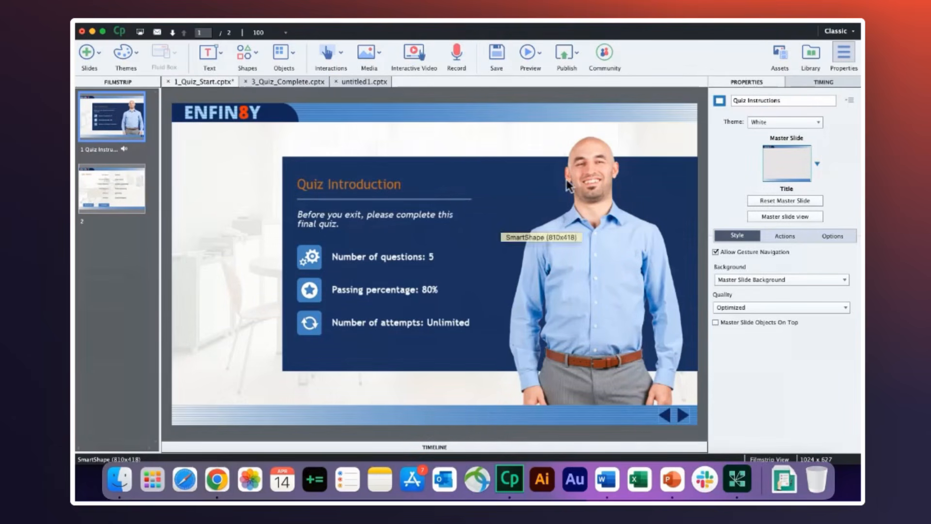
click(793, 216)
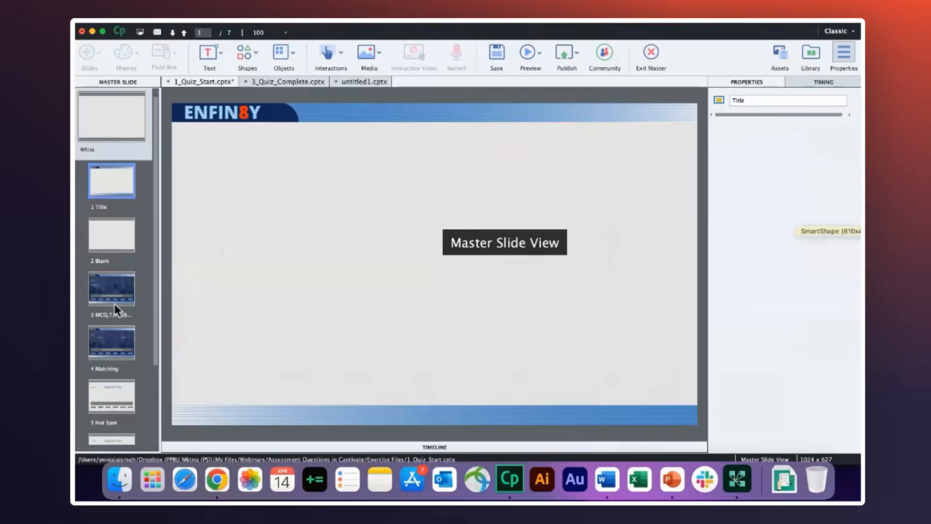
click(115, 309)
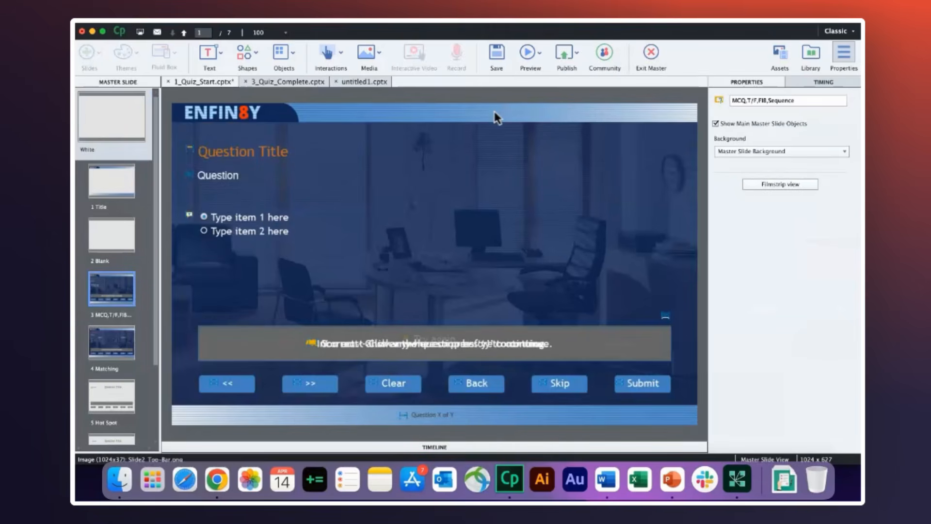
Move the ENFIN8Y top-bar image straight up, off the upper edge of the question master slide.
click(412, 119)
click(268, 32)
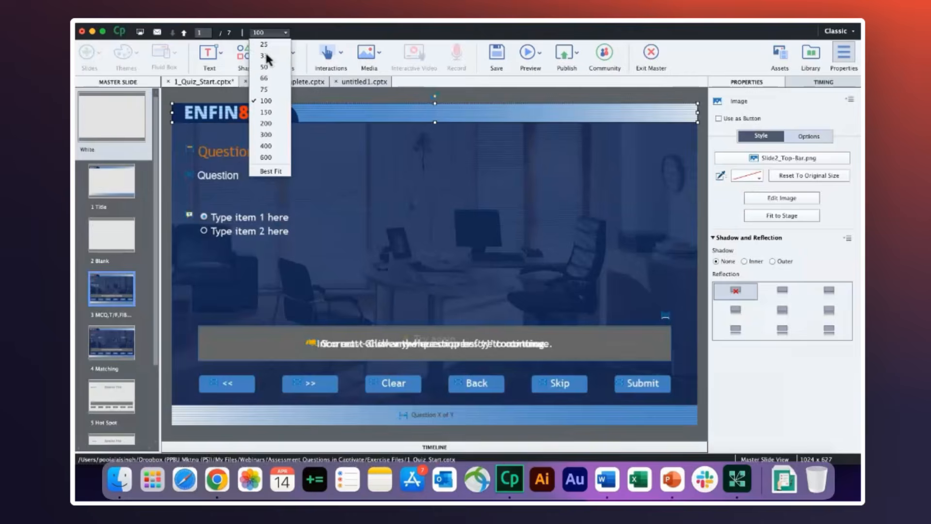
click(264, 89)
scroll(406, 218, down, 3)
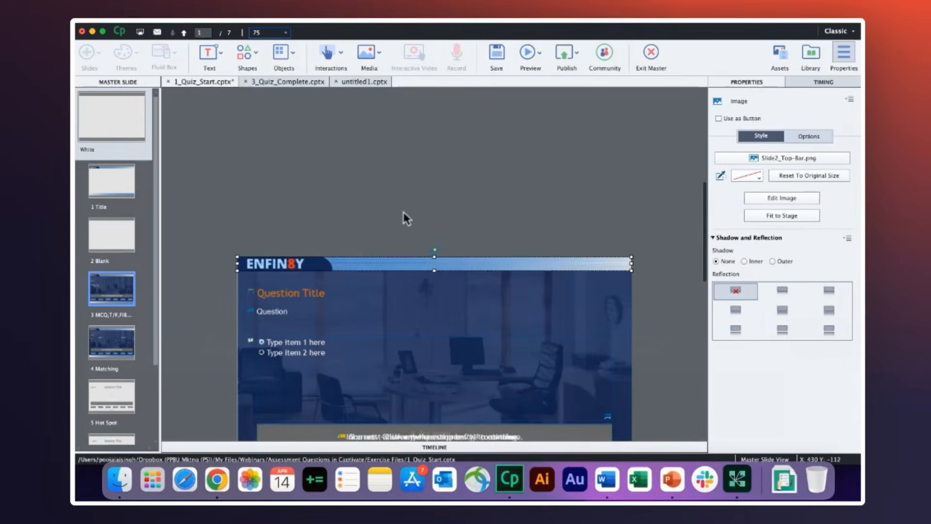
scroll(406, 218, up, 2)
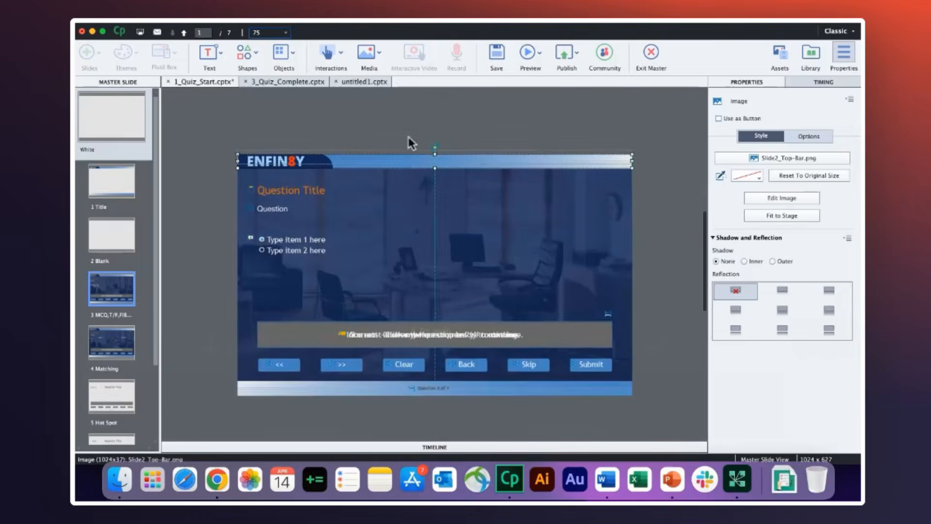
drag(407, 168, 407, 137)
Move the blue full-slide mask, the office background photo and the bottom bar aside on the question master slide to expose its layers.
click(409, 212)
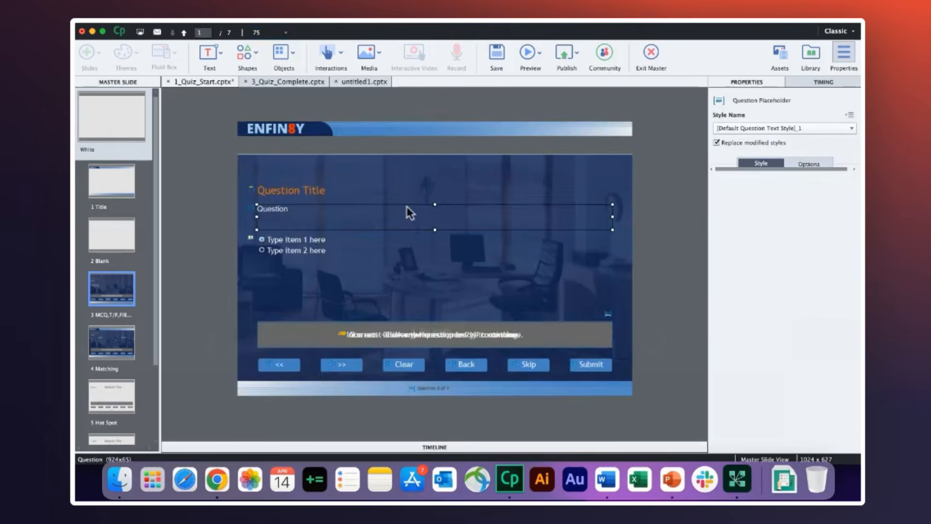
click(416, 183)
drag(417, 178, 615, 254)
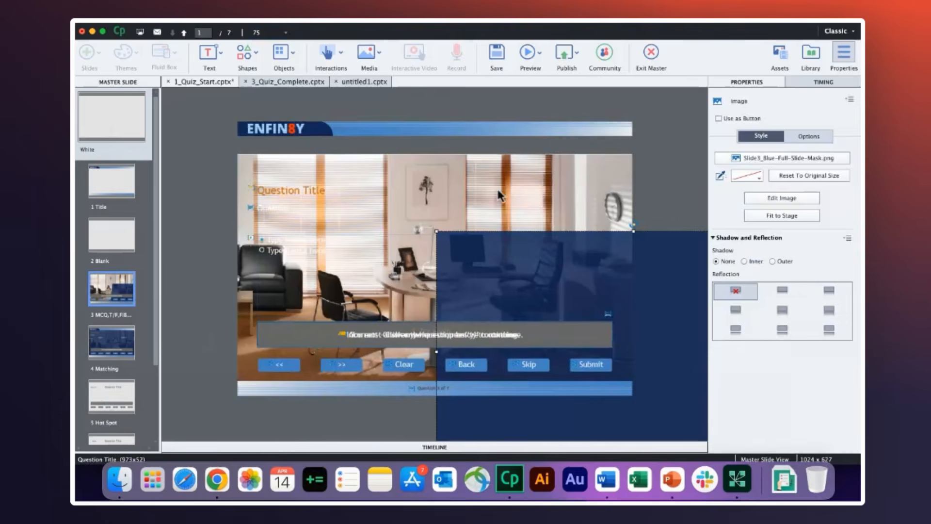
click(392, 156)
drag(392, 153, 385, 155)
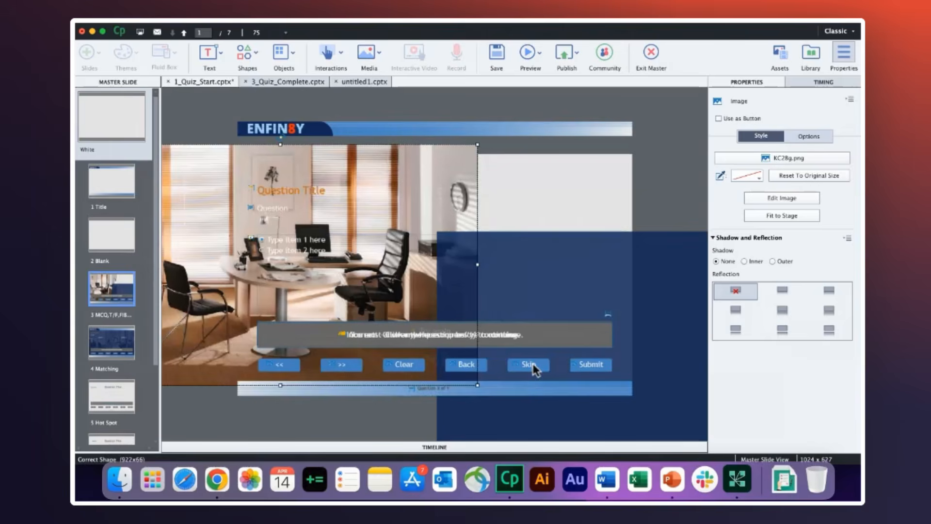
click(418, 389)
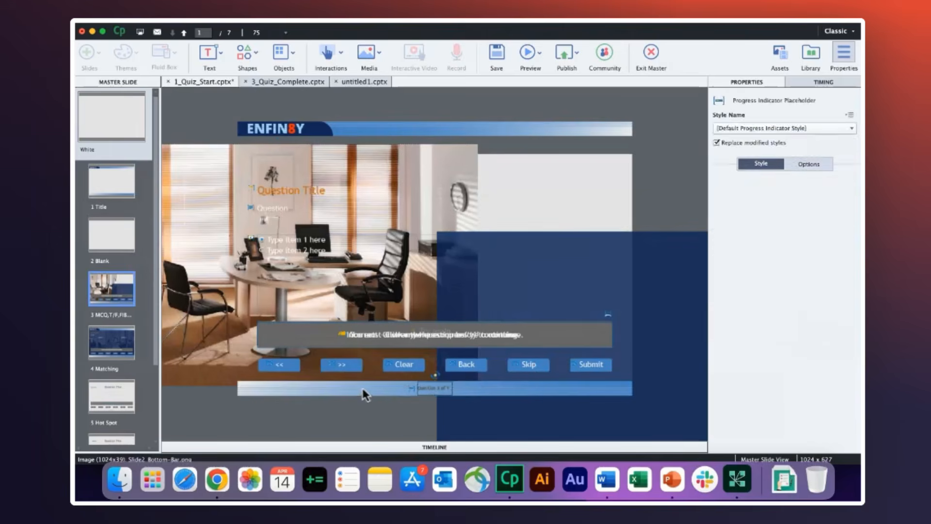
drag(365, 395, 402, 437)
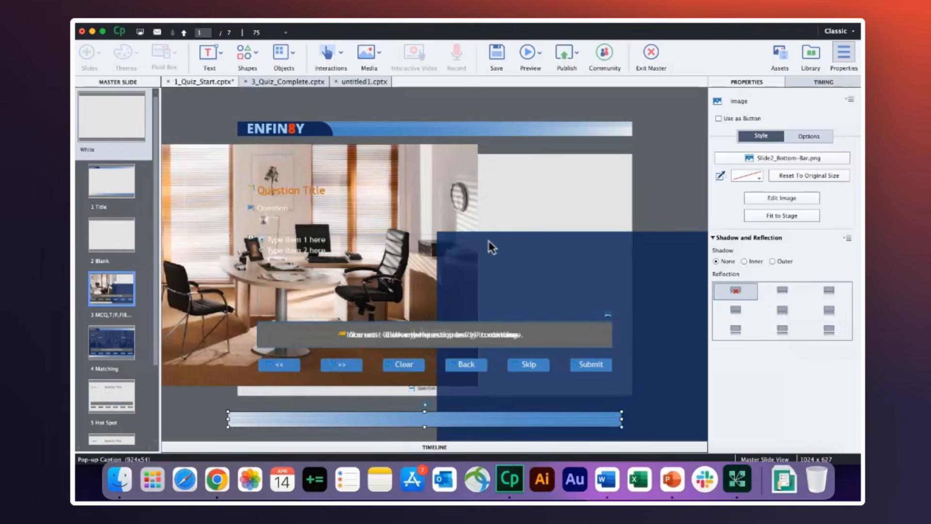
Undo all the image moves on the question master slide, including the top bar's, and leave the master slide view.
key(super+z)
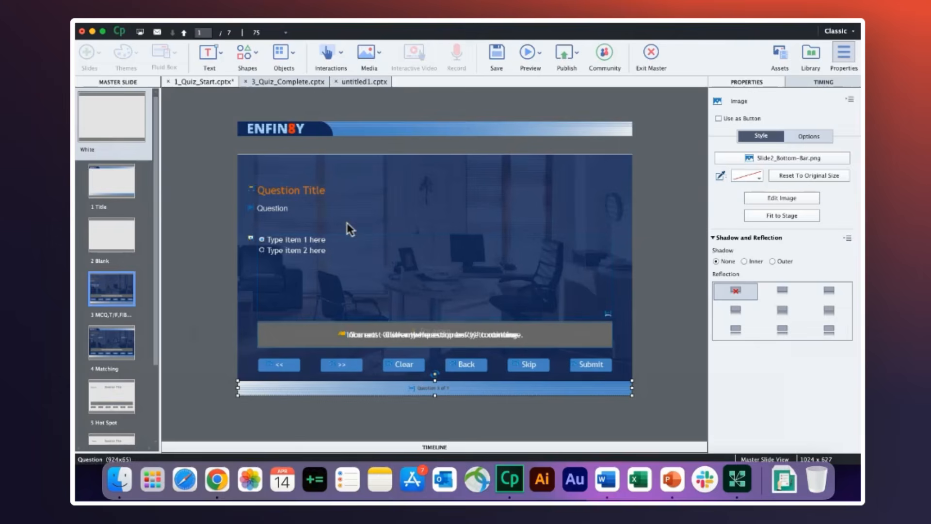
click(306, 191)
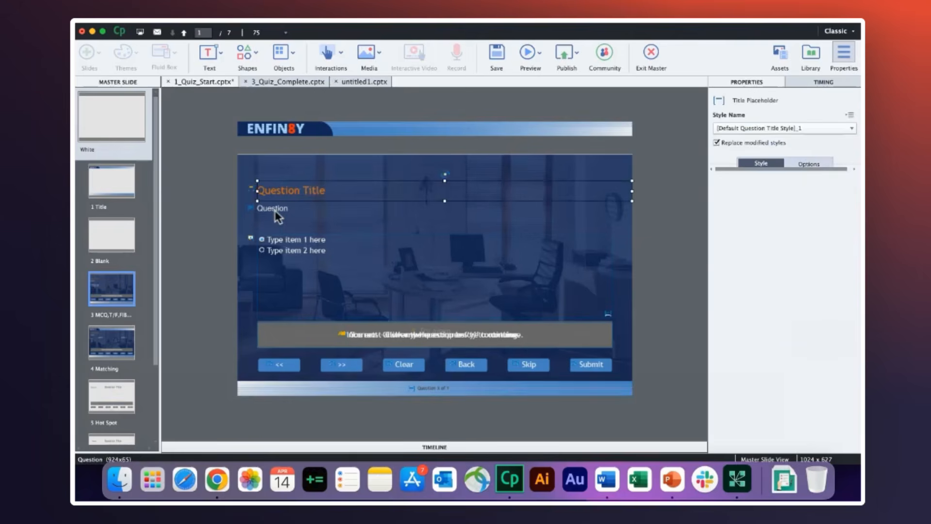
click(572, 232)
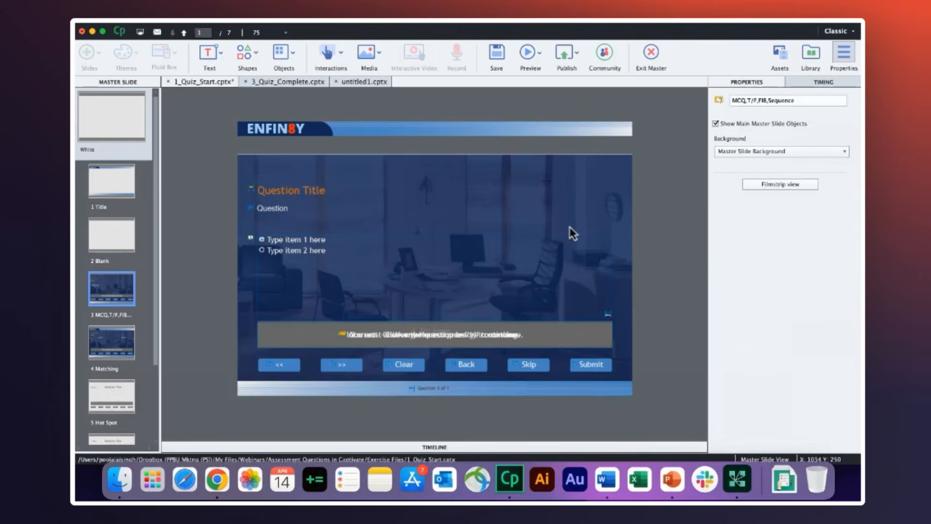
key(super+z)
key(super+z)
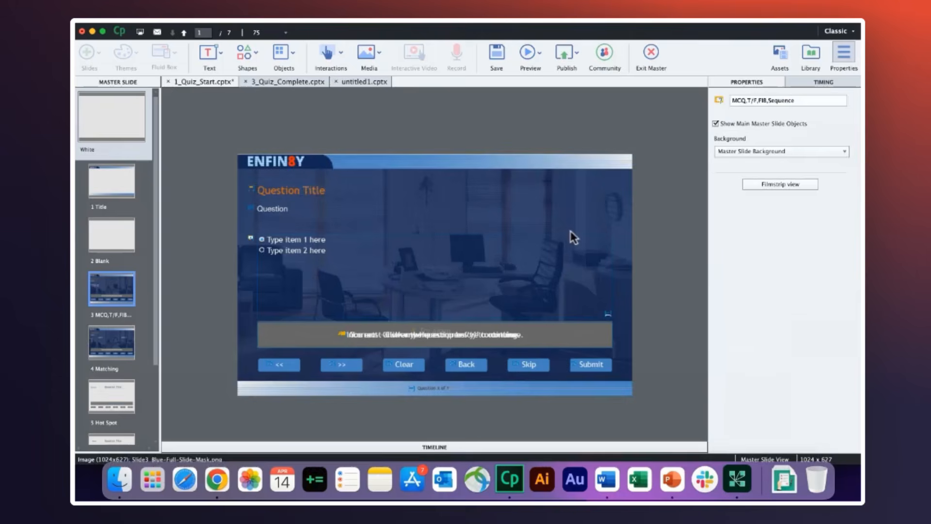
click(651, 51)
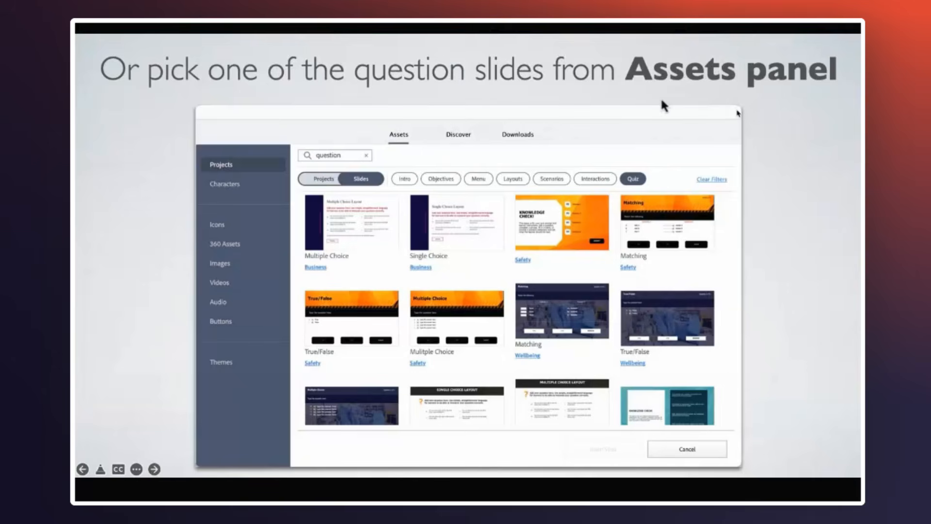
Switch back to Captivate and search the quiz slides in the asset library for "question".
key(super+Tab)
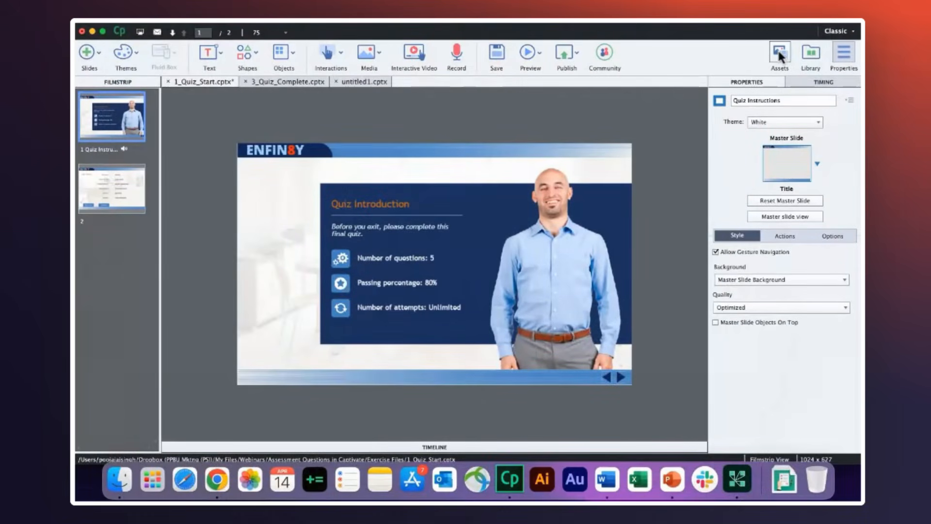
click(779, 53)
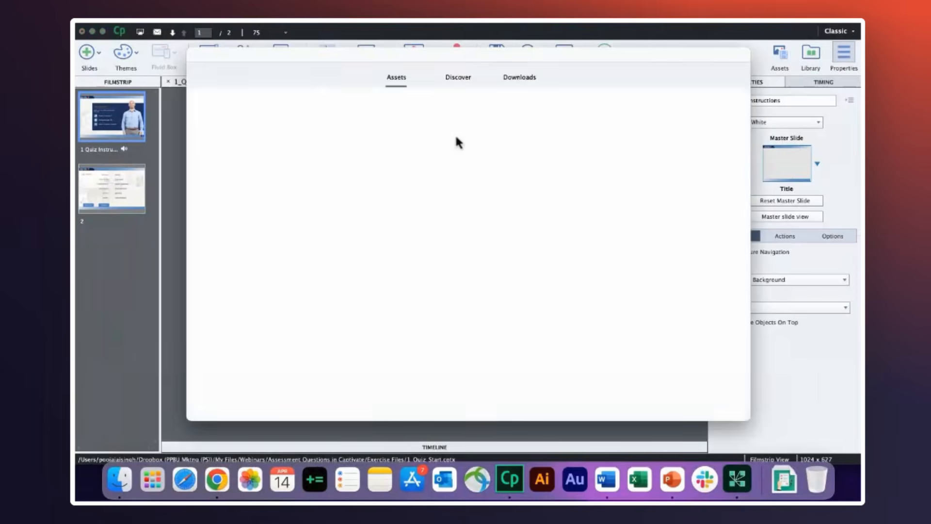
click(638, 123)
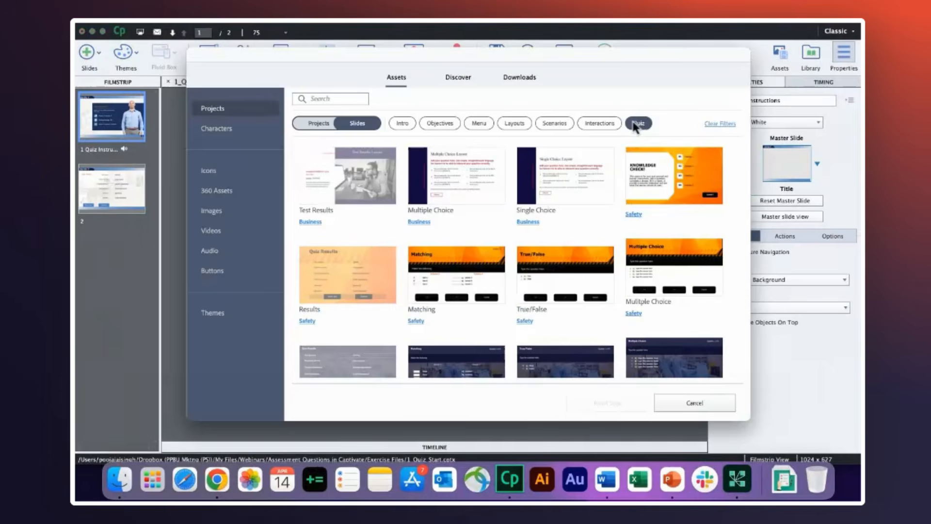
click(339, 97)
text(question)
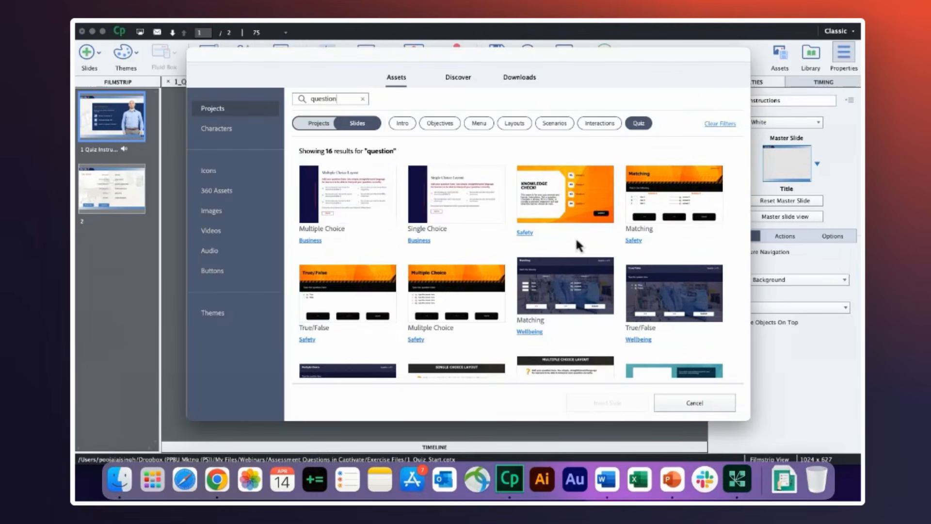
Insert the Question 03 multiple choice slide of the Wired theme from the search results.
scroll(576, 242, down, 2)
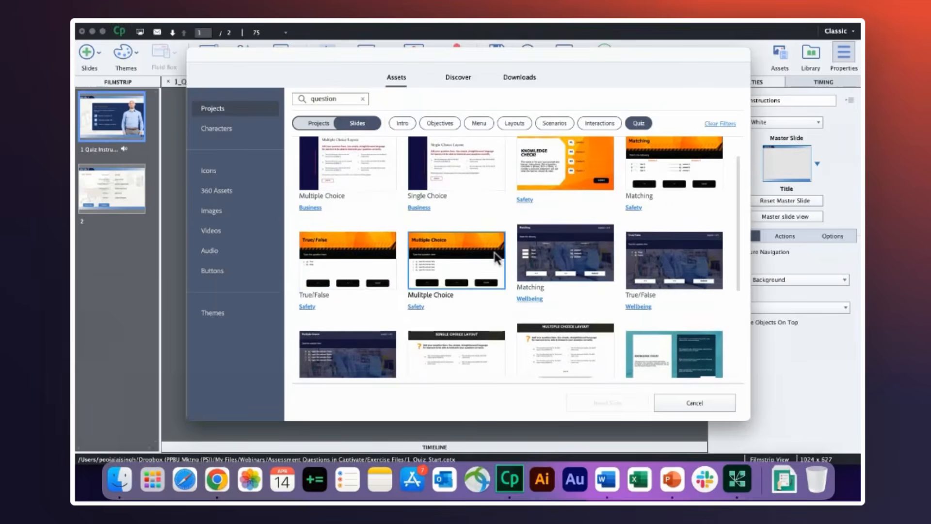
scroll(497, 258, down, 5)
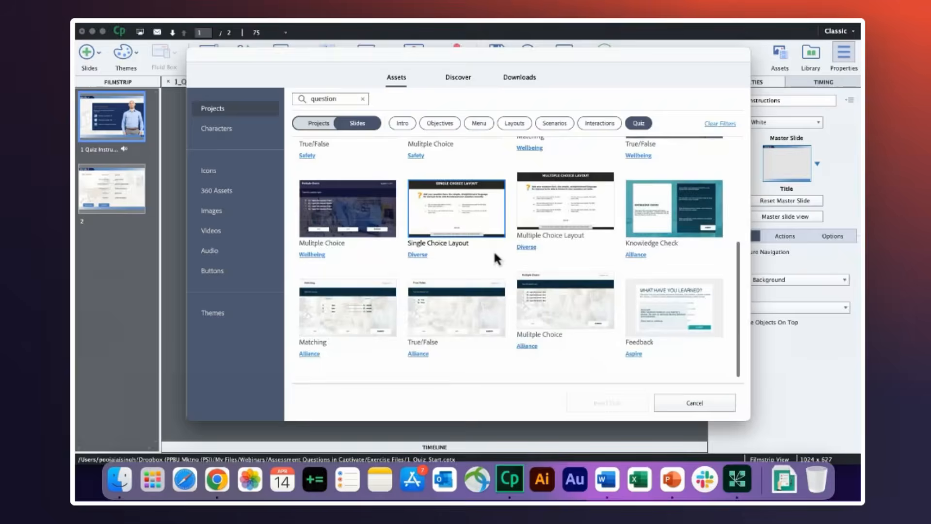
scroll(495, 255, down, 3)
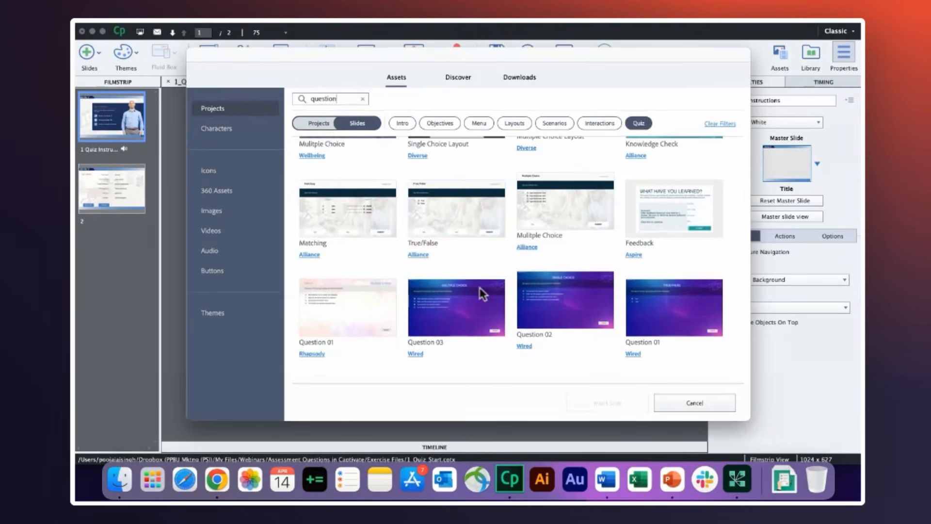
click(448, 310)
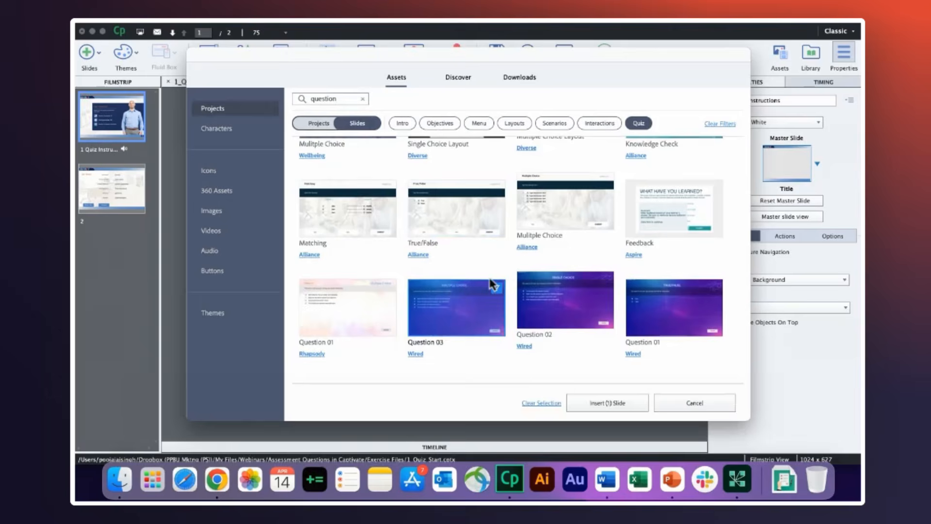
click(622, 404)
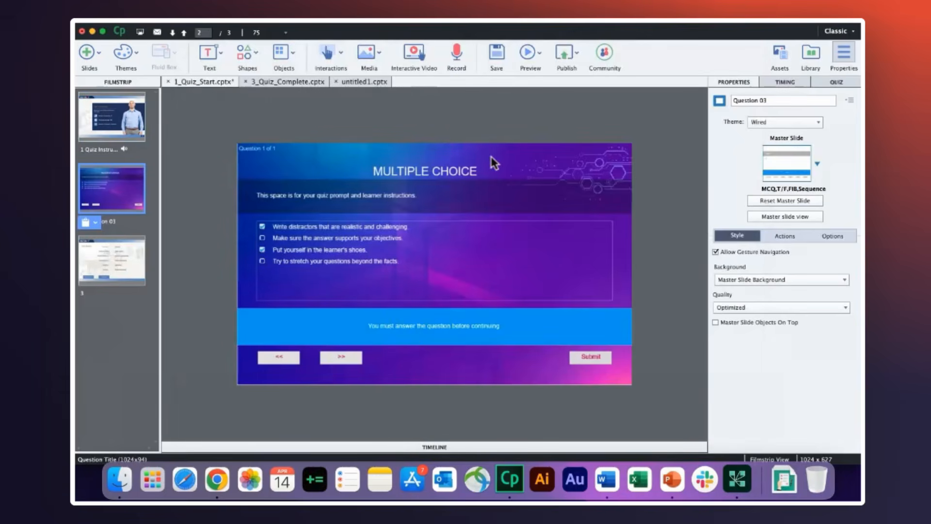
Shift the purple background image of the inserted Question 03 slide sideways, and undo the move.
click(493, 163)
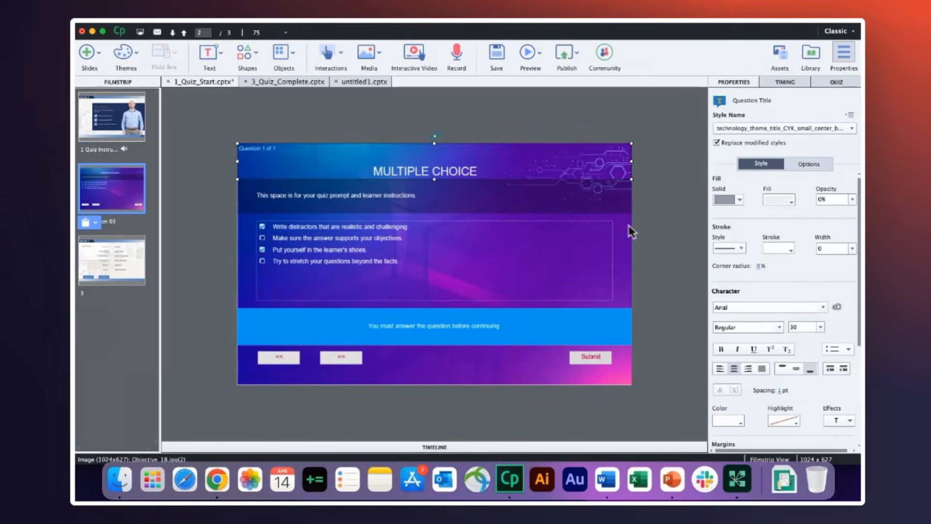
drag(628, 226, 713, 225)
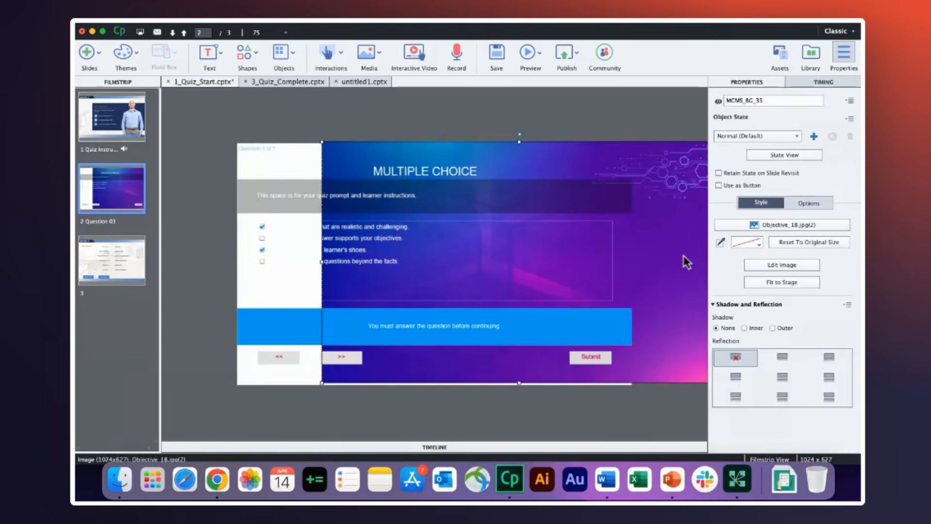
key(super+z)
click(616, 113)
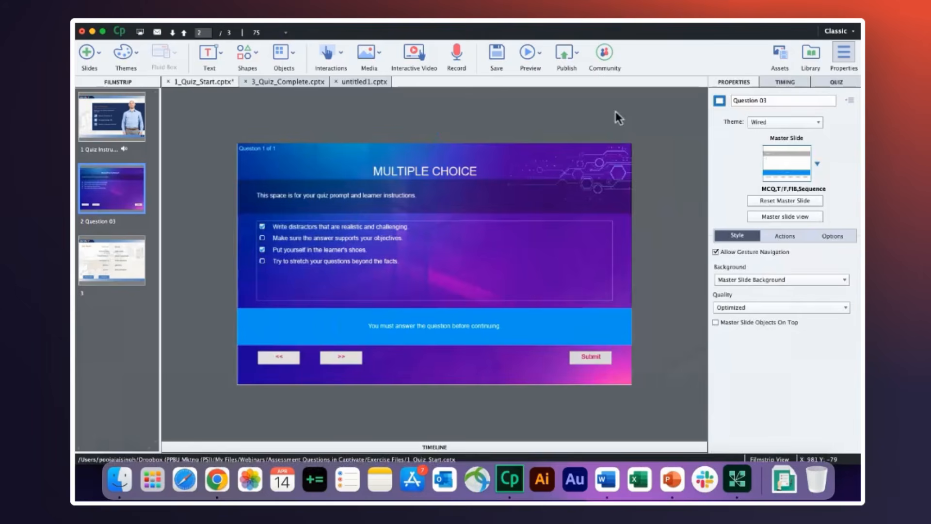
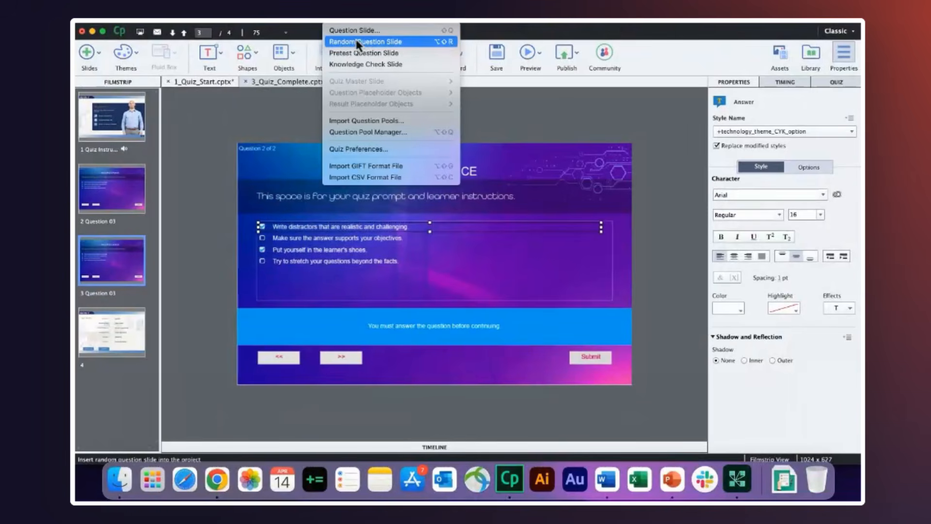
Insert one multiple choice knowledge check slide after the second Question 03 slide.
click(379, 68)
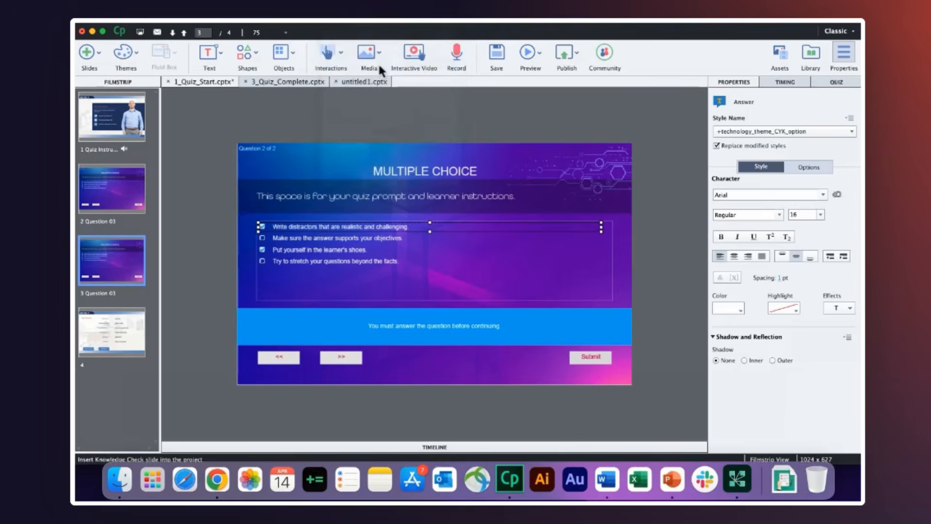
click(322, 76)
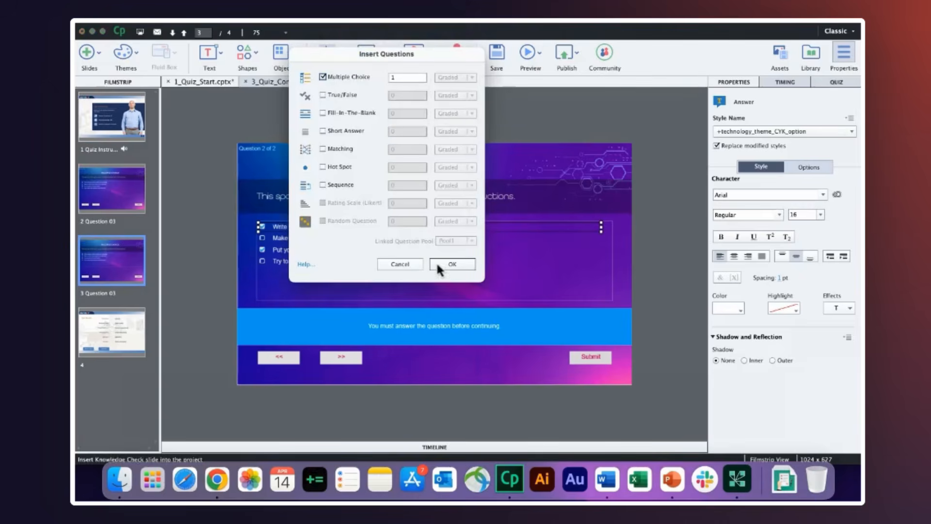
click(436, 263)
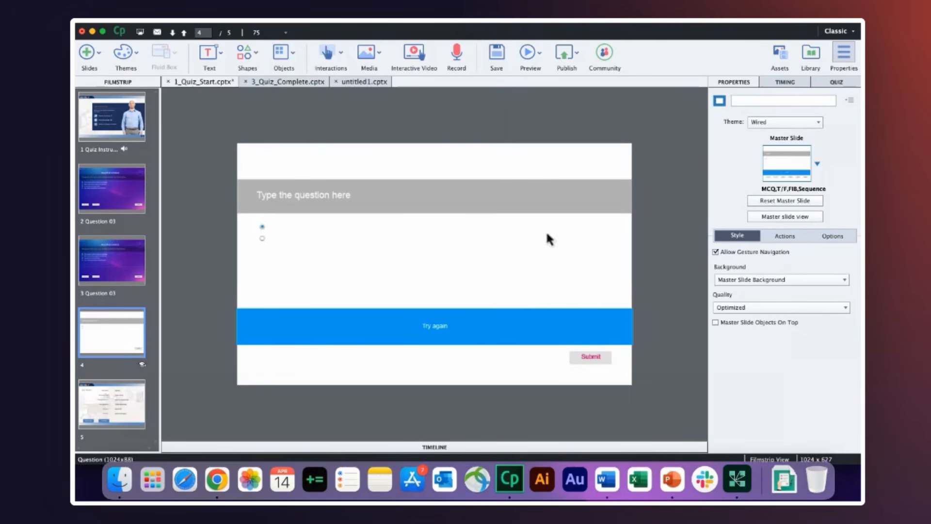
Switch the new knowledge check slide to the White theme with its MCQ,T/F,FIB,Sequence master slide.
click(776, 119)
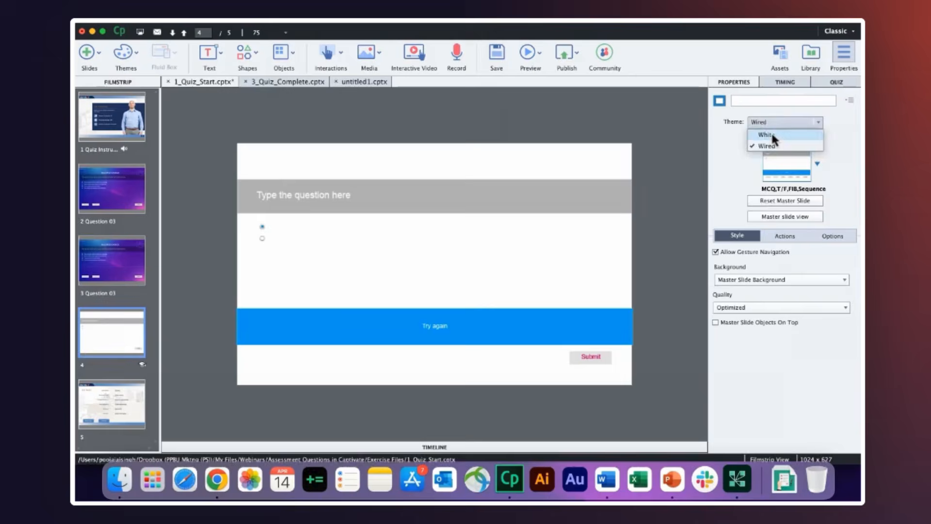
click(770, 141)
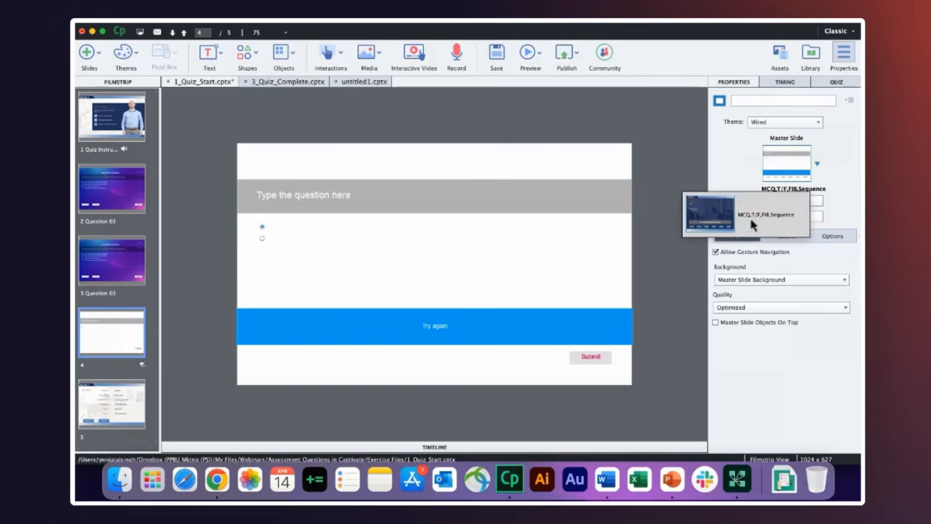
click(706, 211)
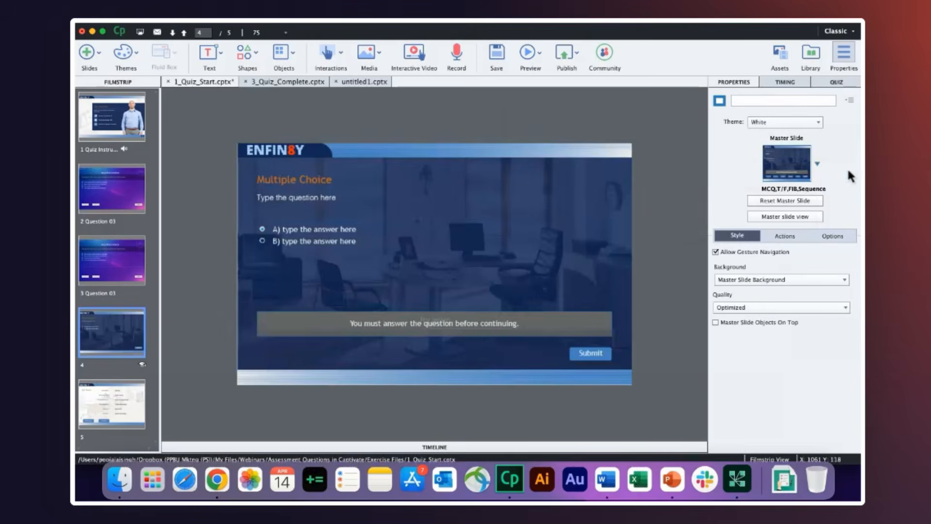
Compare the quiz properties of the knowledge check slide with those of the graded multiple choice question on slide 3.
click(842, 81)
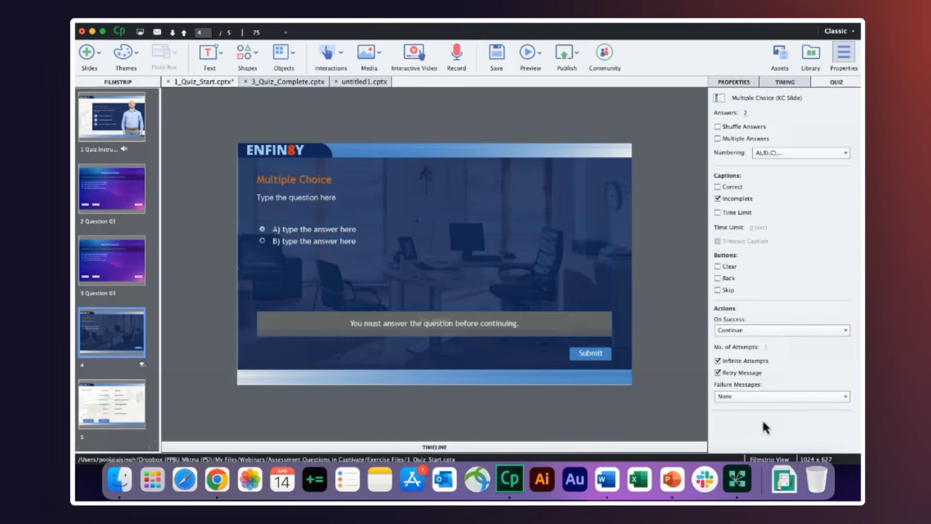
click(107, 265)
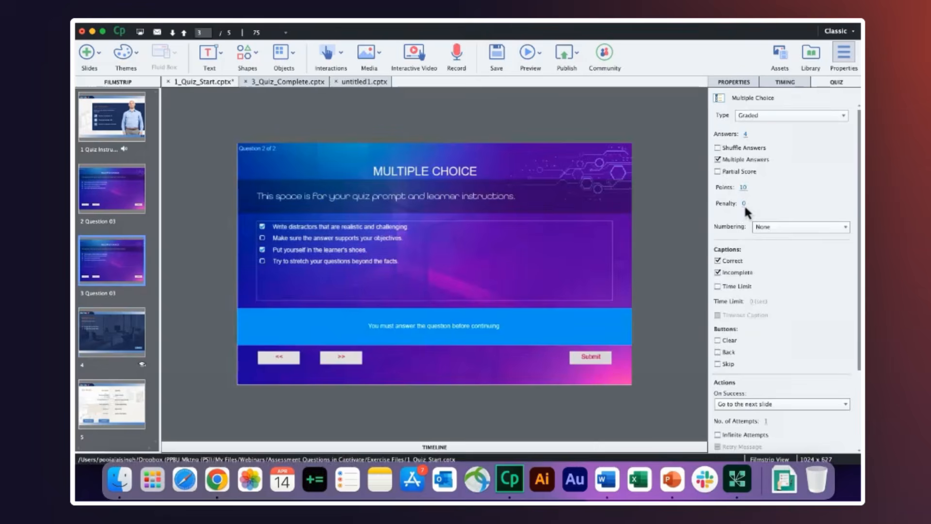
scroll(775, 417, down, 4)
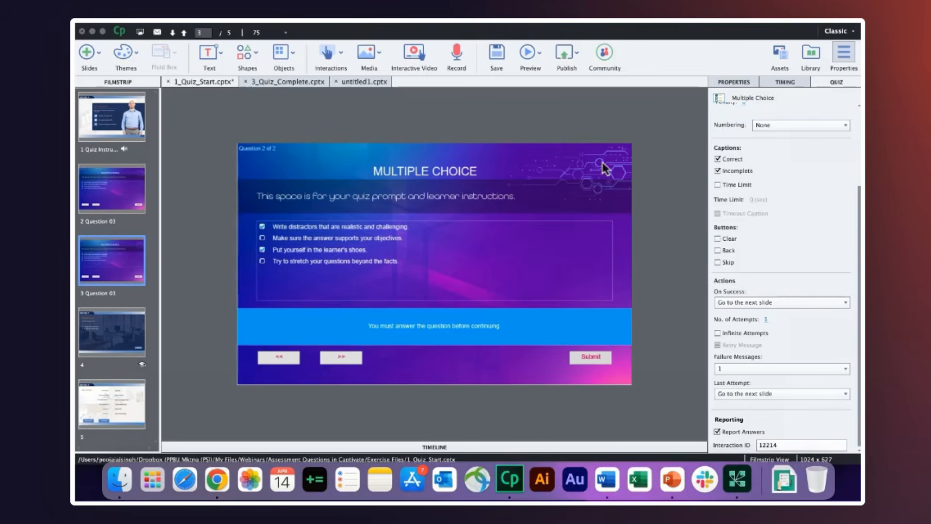
click(100, 342)
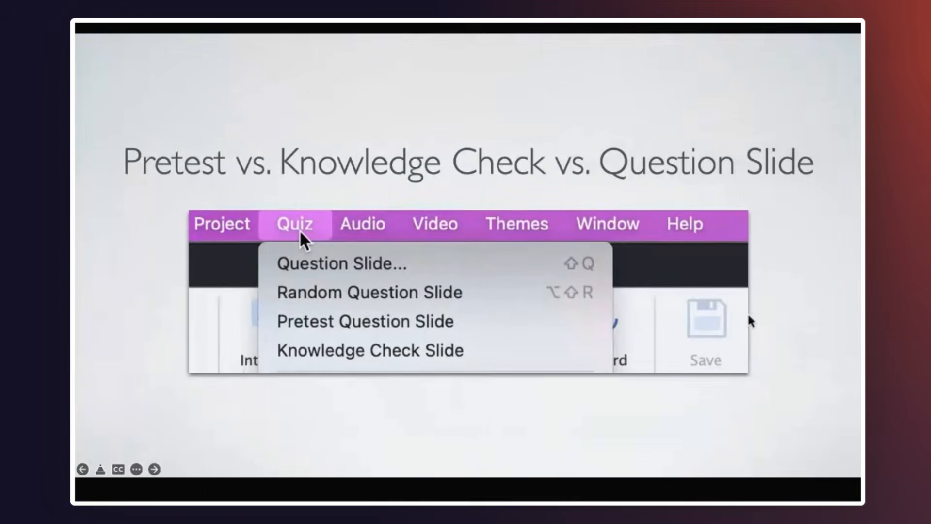
Return to Captivate from the presentation and open the 3_Quiz_Complete.cptx project.
click(748, 316)
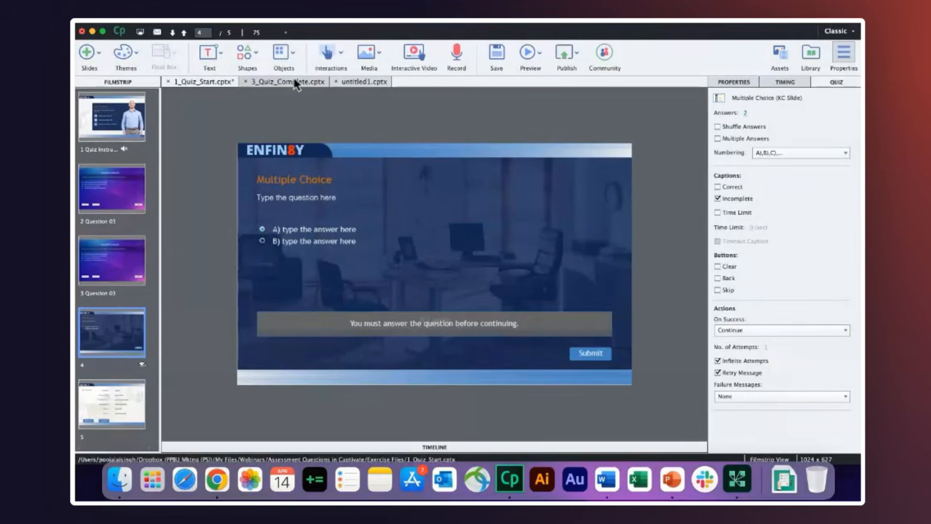
click(295, 83)
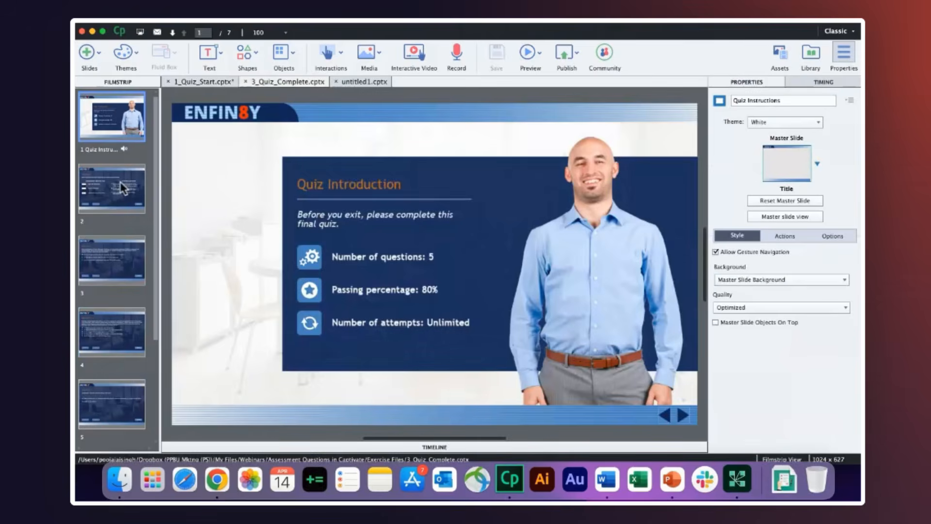
Select the Question 1 matching slide and open the quiz settings in the project's quiz preferences.
click(122, 187)
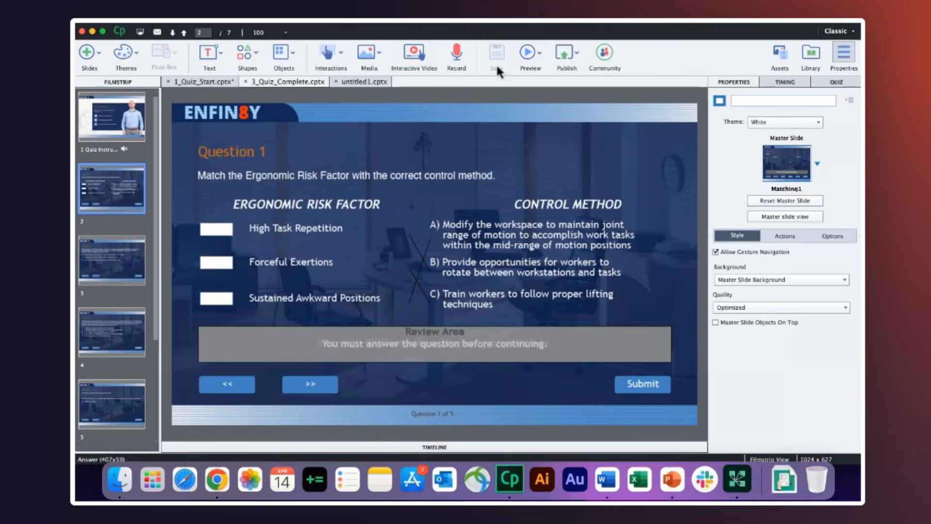
click(339, 21)
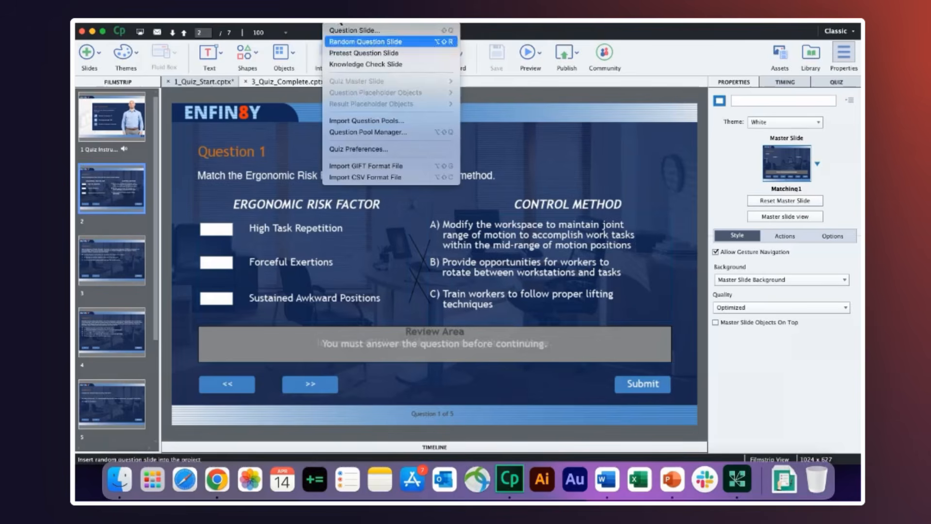
click(359, 149)
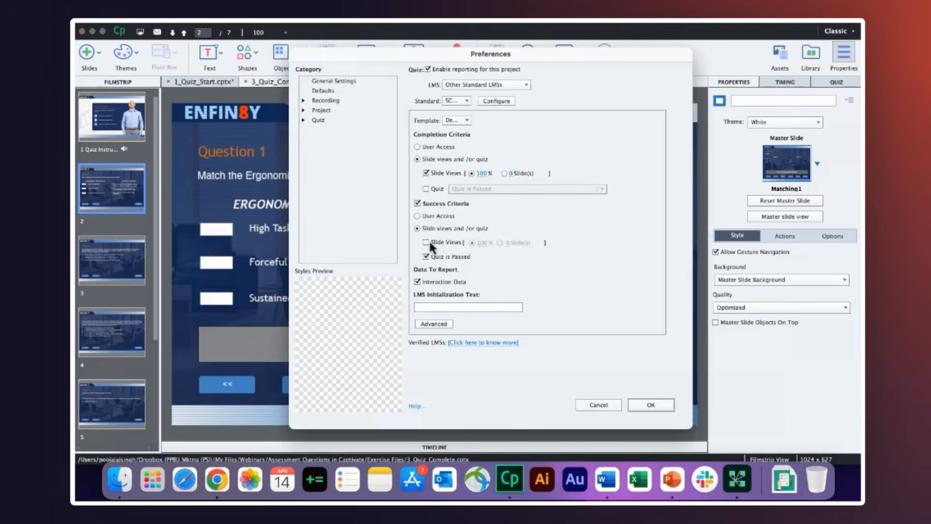
click(318, 121)
click(334, 138)
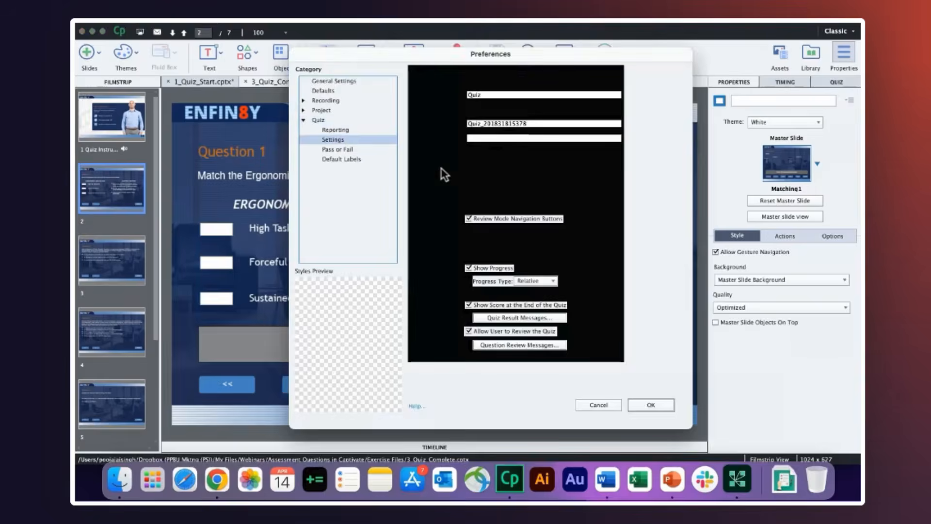
click(483, 205)
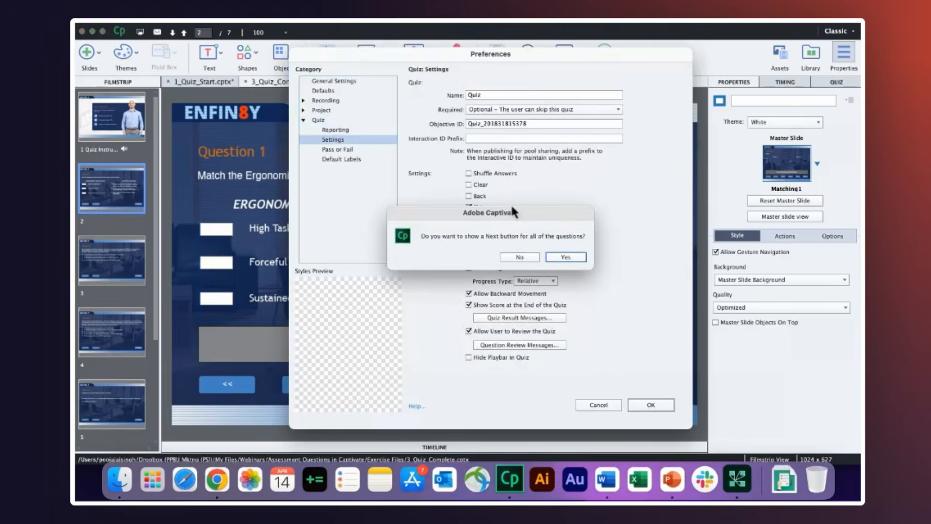
click(527, 255)
click(469, 208)
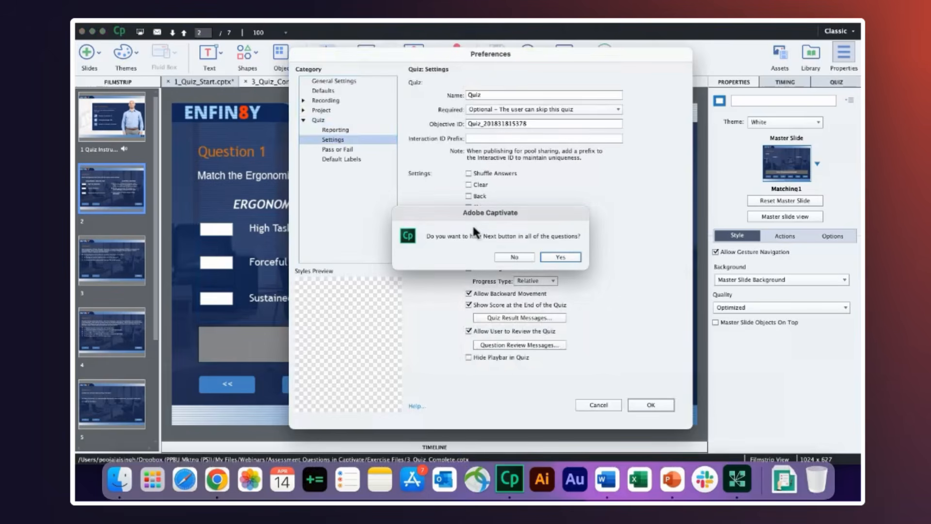
click(524, 254)
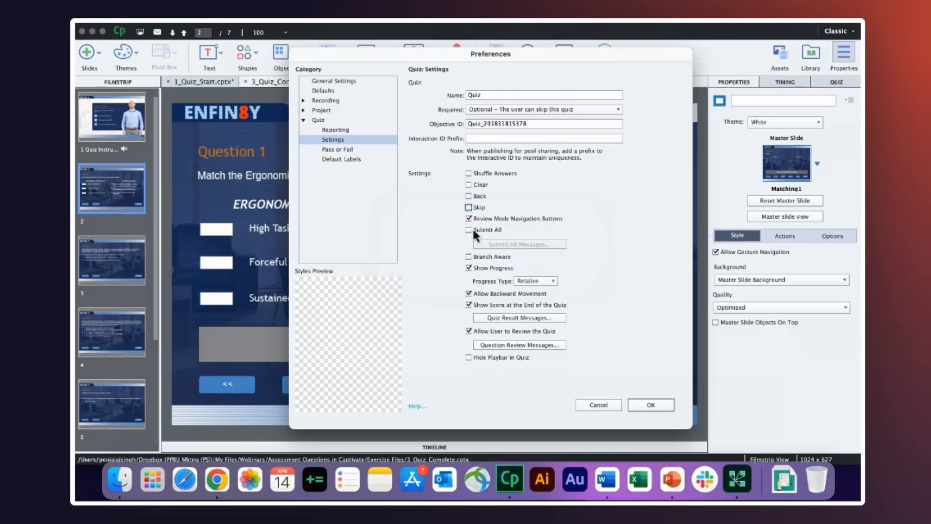
Enable Submit All for the quiz and apply the preferences.
click(469, 229)
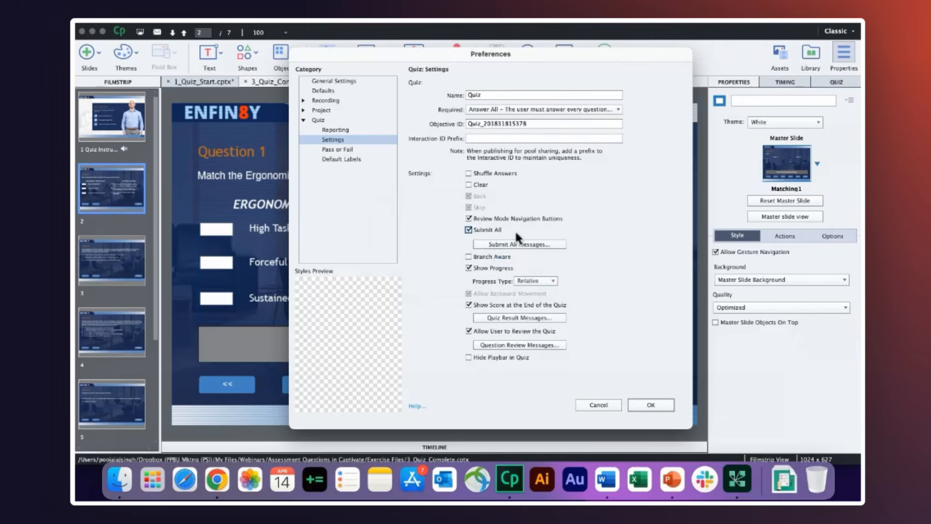
click(656, 406)
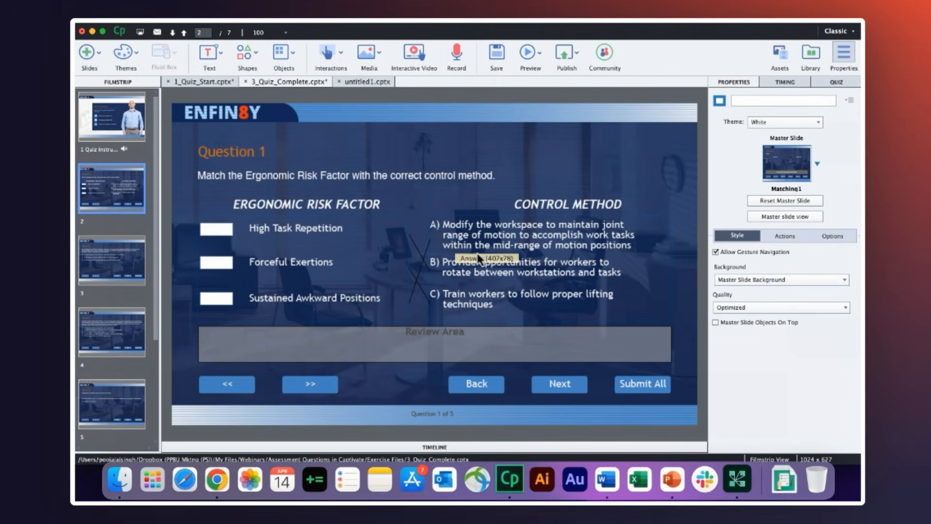
click(511, 151)
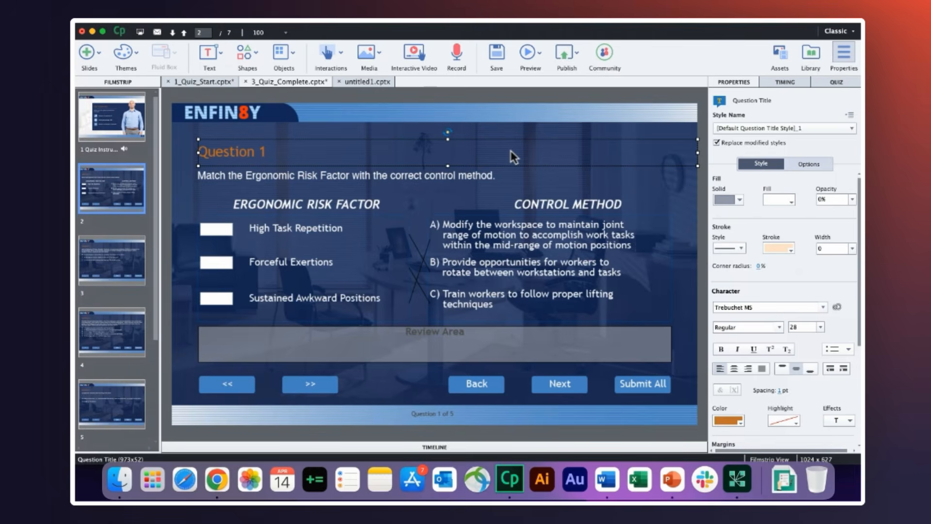
click(507, 90)
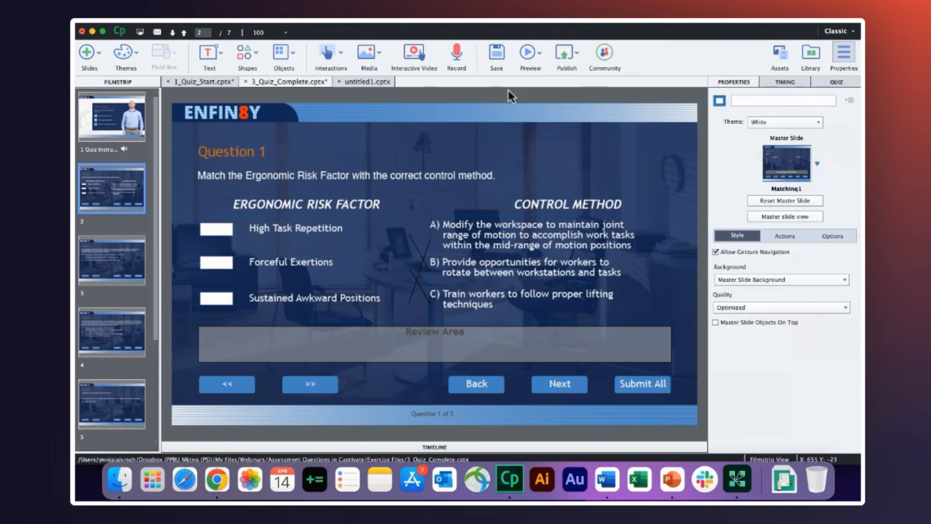
Reopen the quiz settings in the preferences, turn off Submit All and apply the change.
click(336, 22)
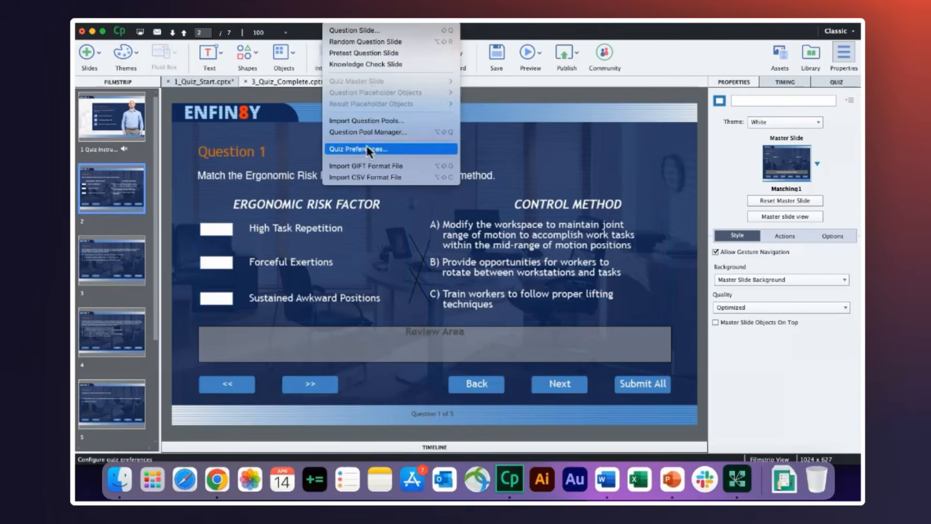
click(495, 169)
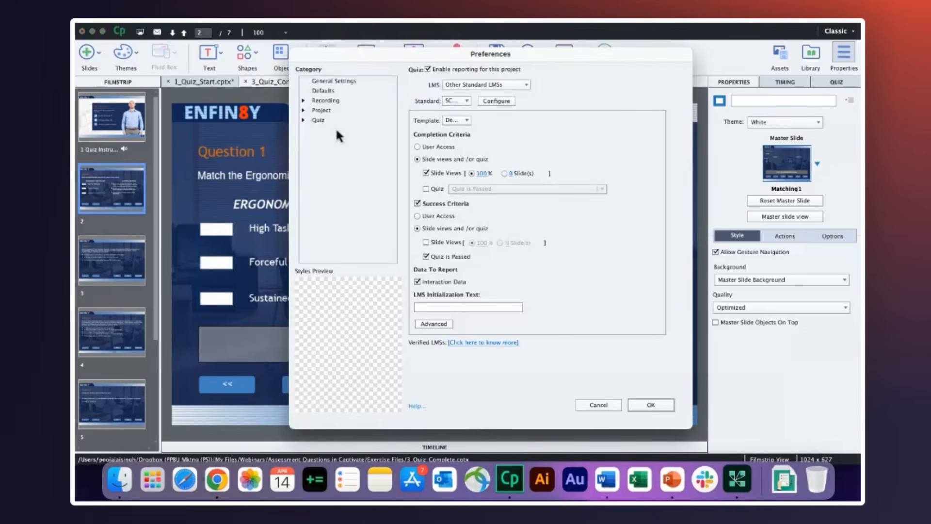
click(302, 119)
click(332, 141)
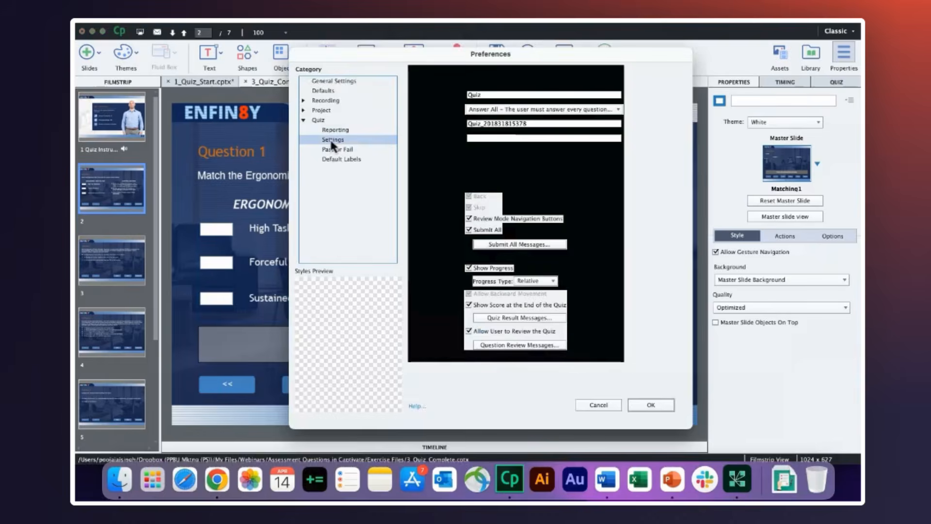
click(469, 230)
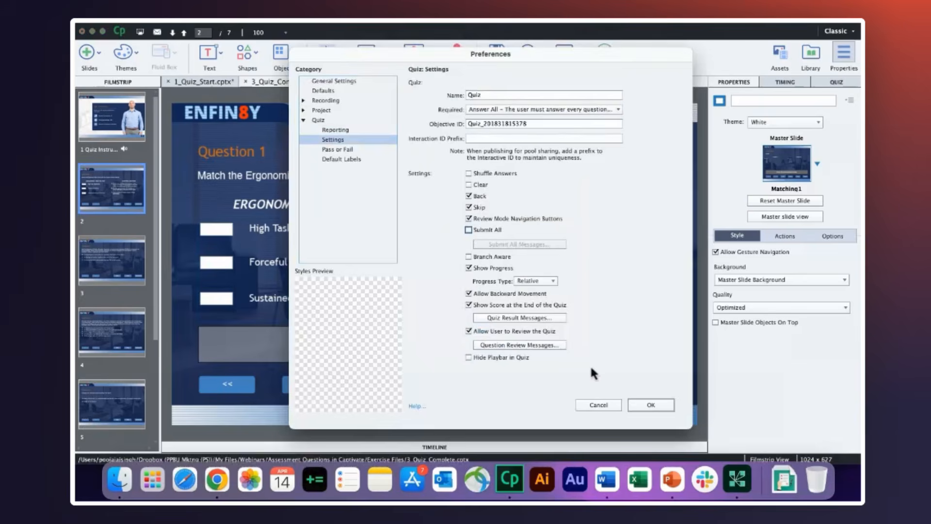
click(653, 405)
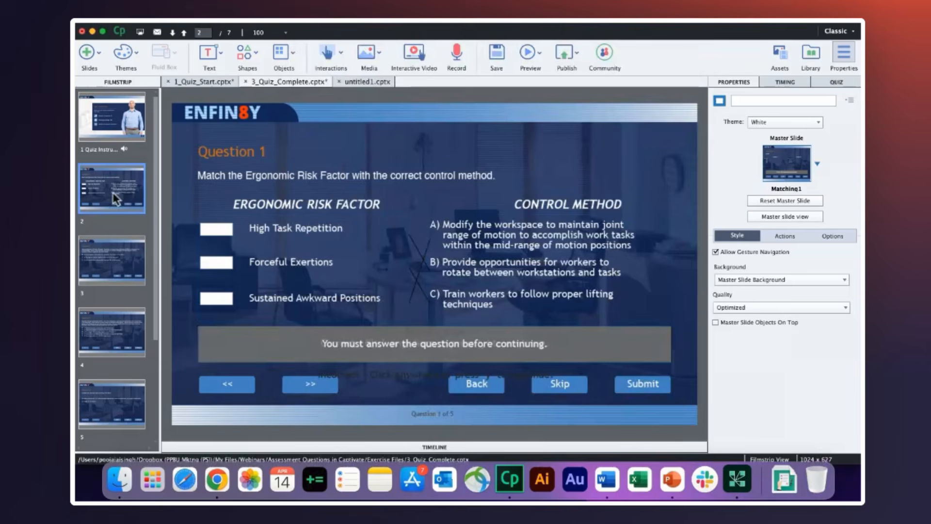
Set the penalty of the graded matching question on slide 2 to 4.
click(125, 243)
click(116, 178)
click(834, 82)
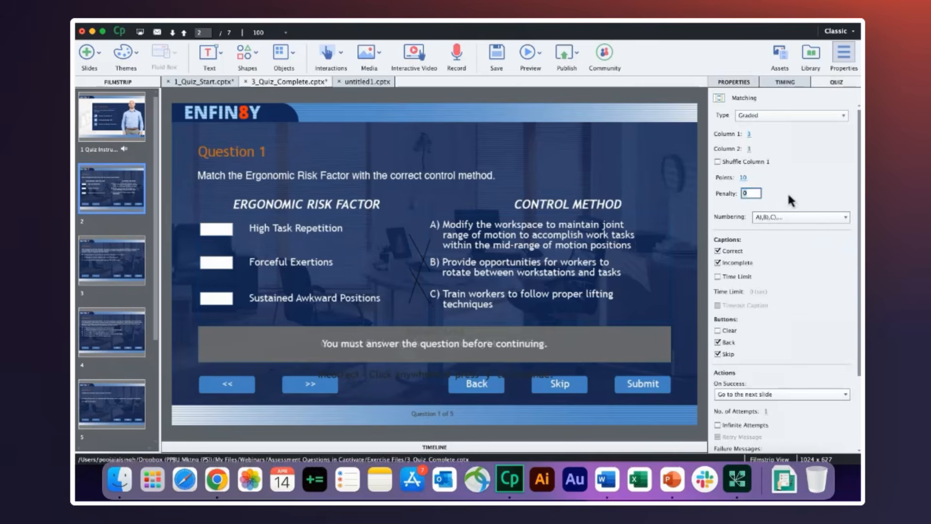
text(4)
key(Return)
key(Return)
Enable partial scoring for the multiple choice Question 3 on slide 4.
click(103, 275)
click(100, 334)
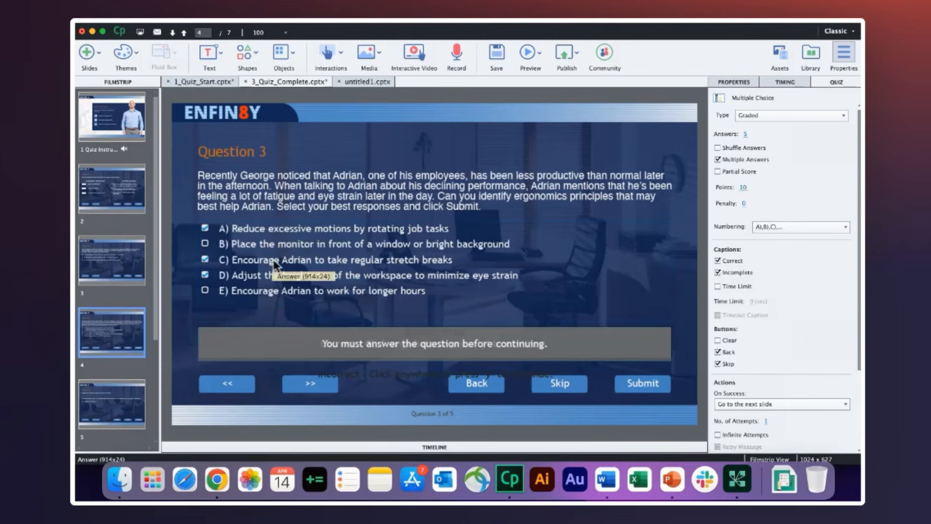
click(718, 172)
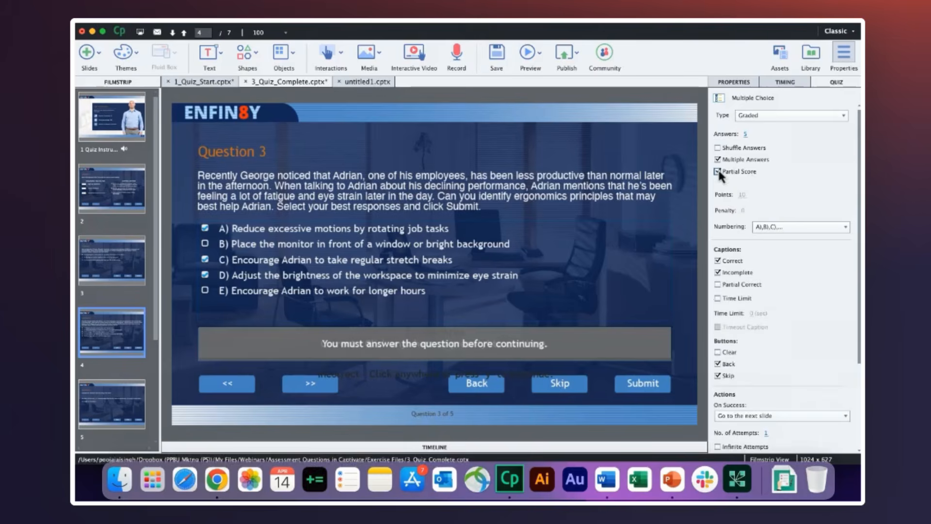
Set the points for answer A of Question 3, about rotating job tasks, to 4.
click(404, 234)
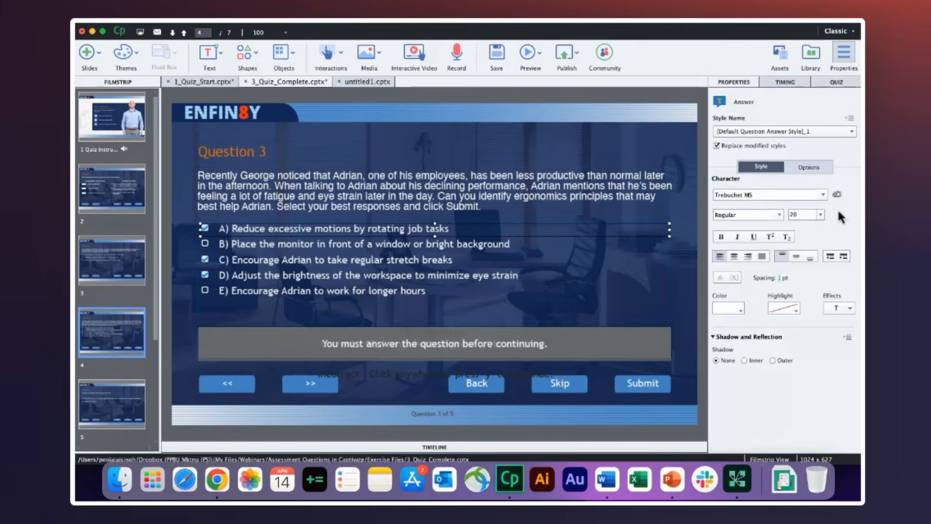
click(807, 167)
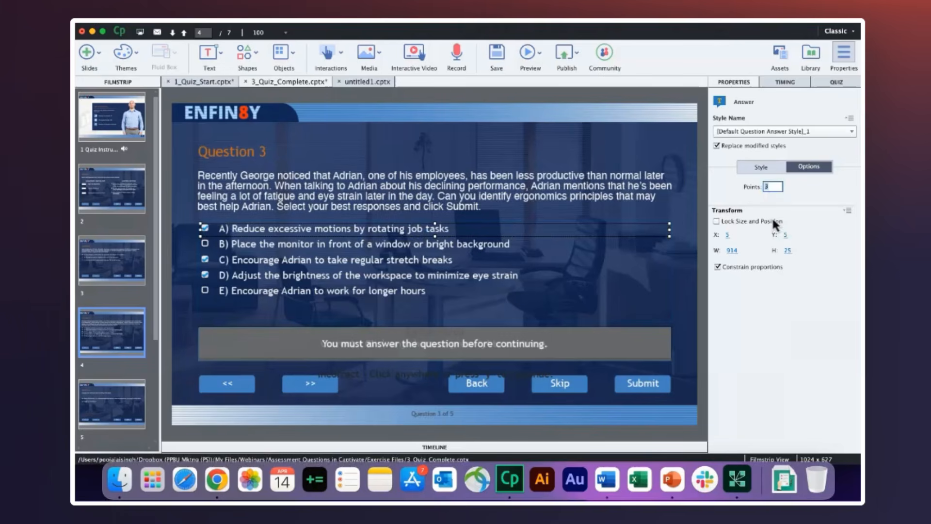
text(4)
key(Return)
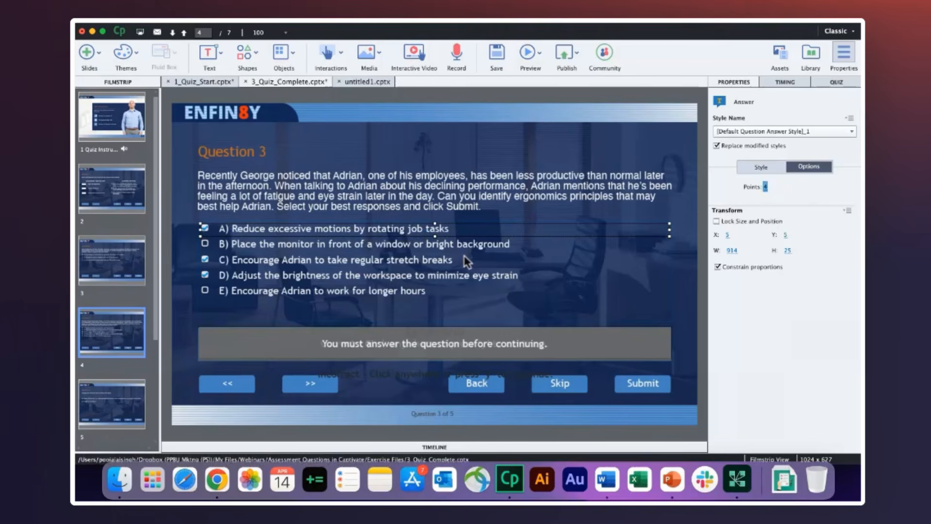
Set the points for answer B of Question 3, about the monitor placement, to -1.
click(324, 245)
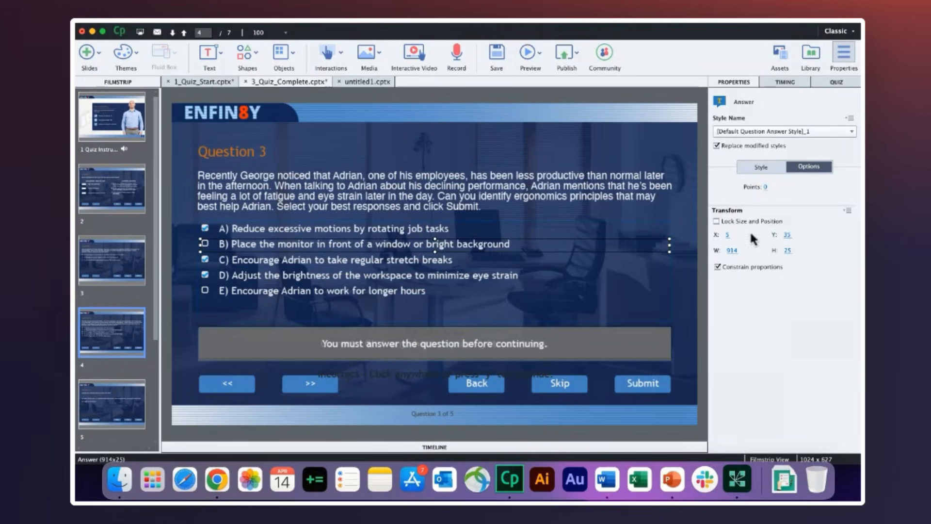
click(765, 187)
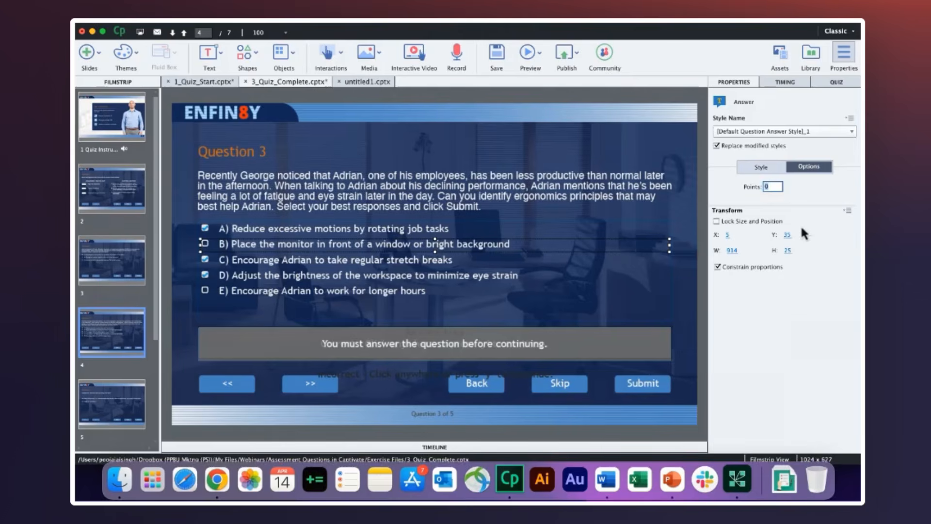
text(-1)
key(Return)
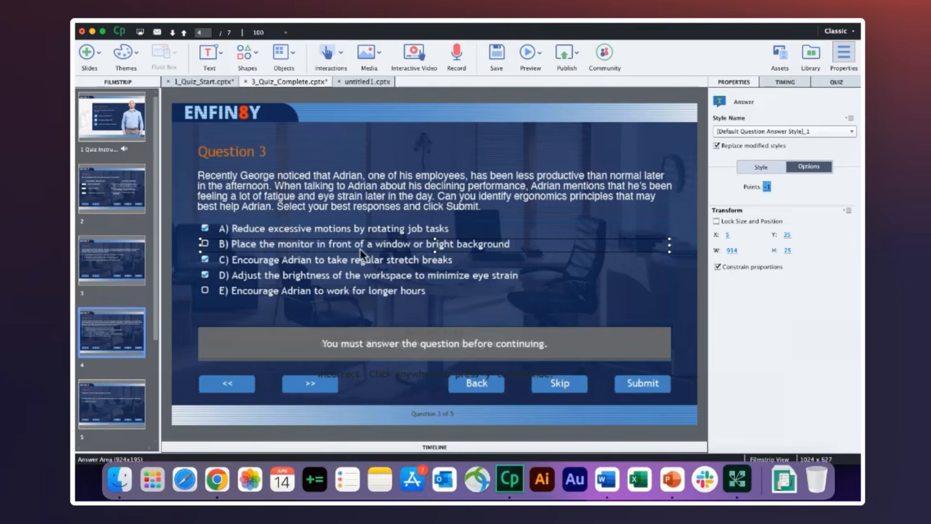
Set the points to 4 for answer C and to 2 for answer D of Question 3.
click(357, 264)
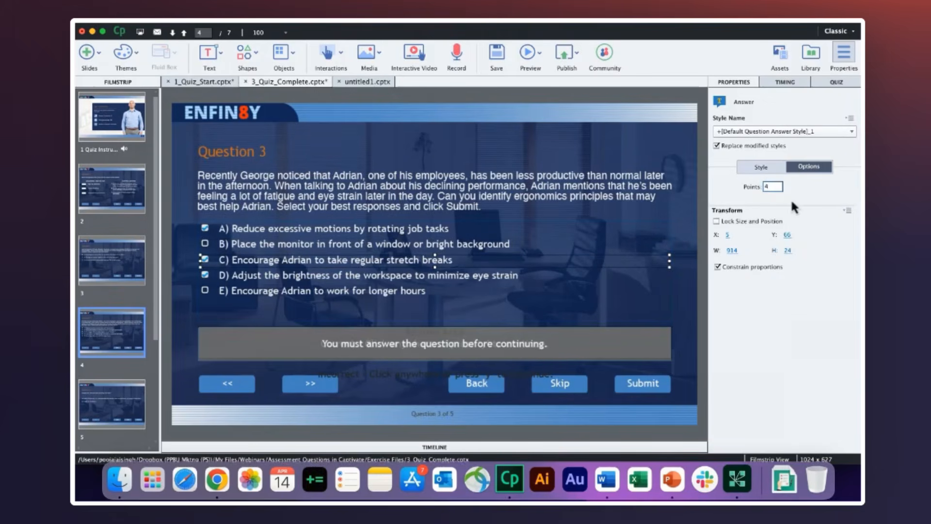
click(420, 278)
text(2)
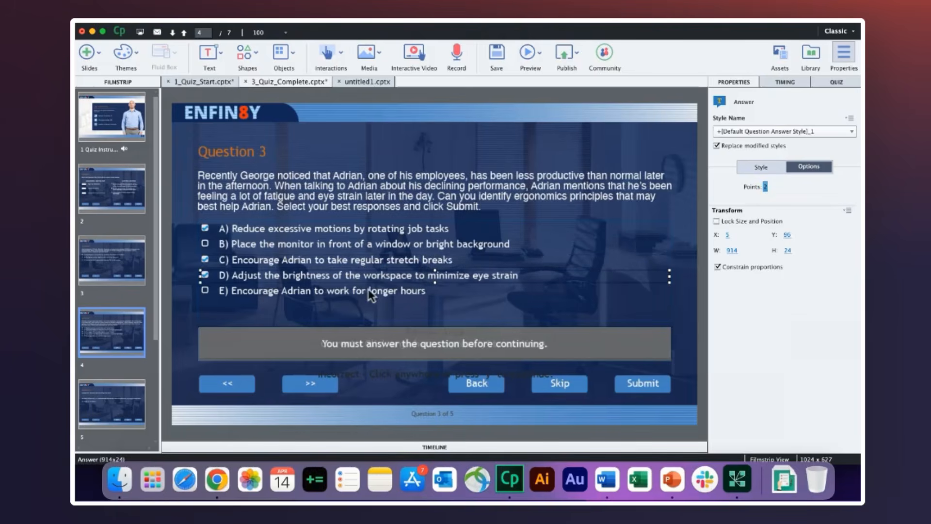
Set the points for answer E of Question 3 to -4 and display the question's quiz properties.
click(369, 291)
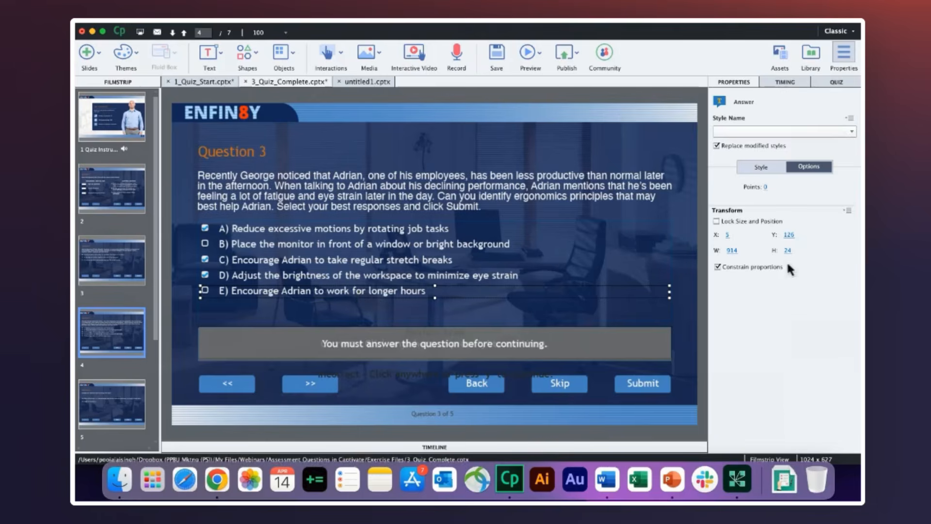
click(765, 186)
text(-4)
key(Return)
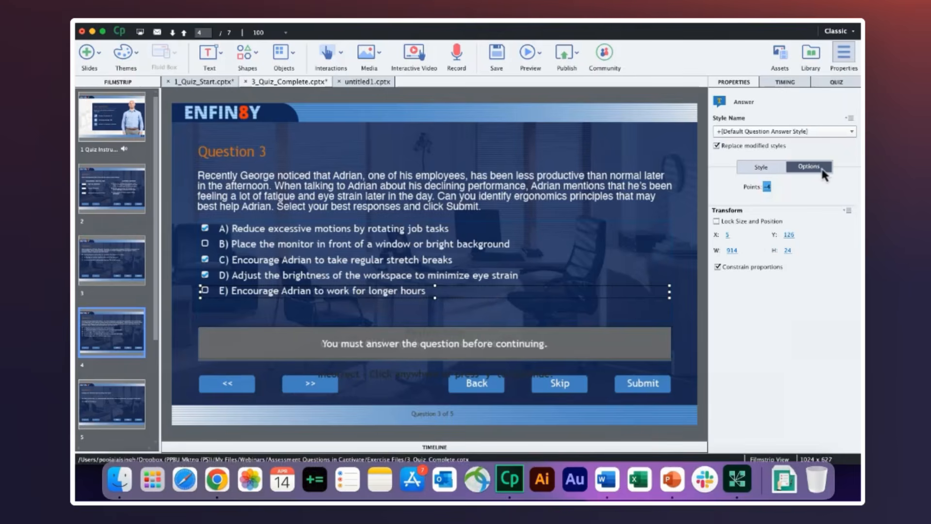
click(838, 82)
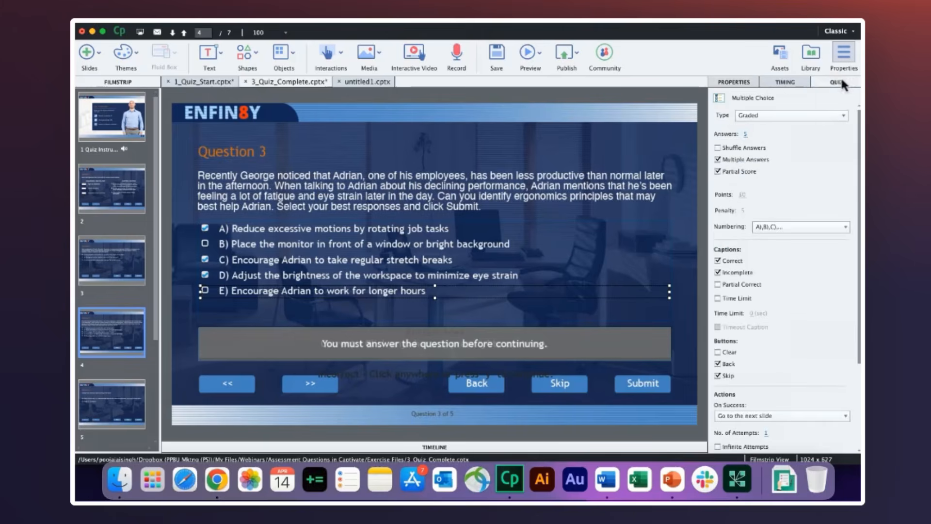